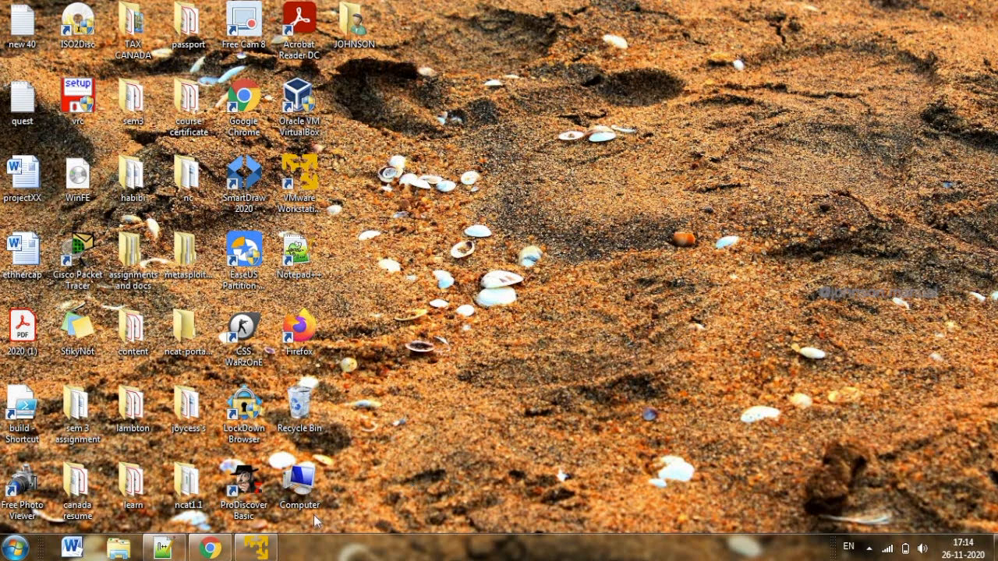
# Switch to the Kali virtual machine and start the Juice Shop server with npm start, checking its startup messages
pyautogui.click(262, 547)
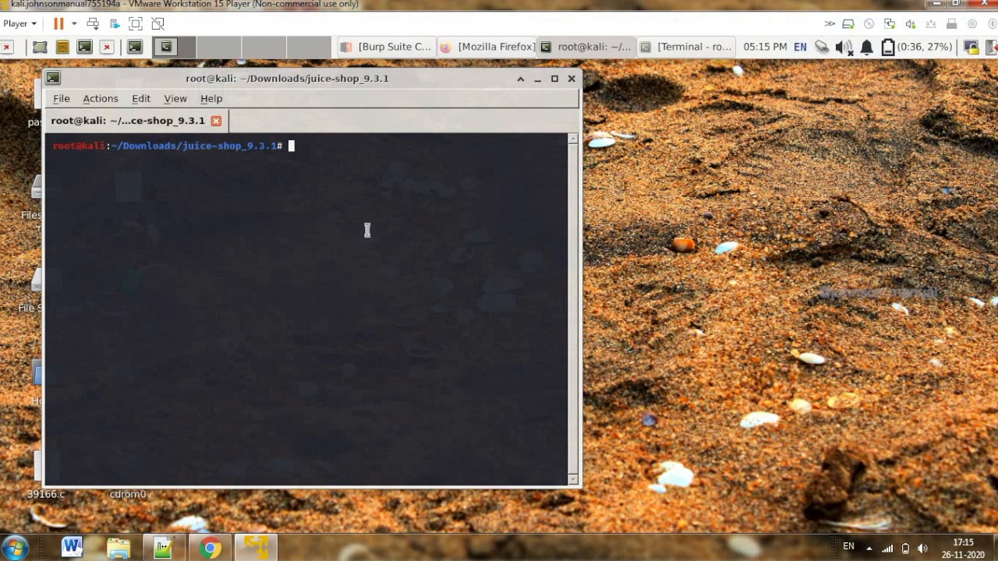
pyautogui.write('npm start')
pyautogui.press('Return')
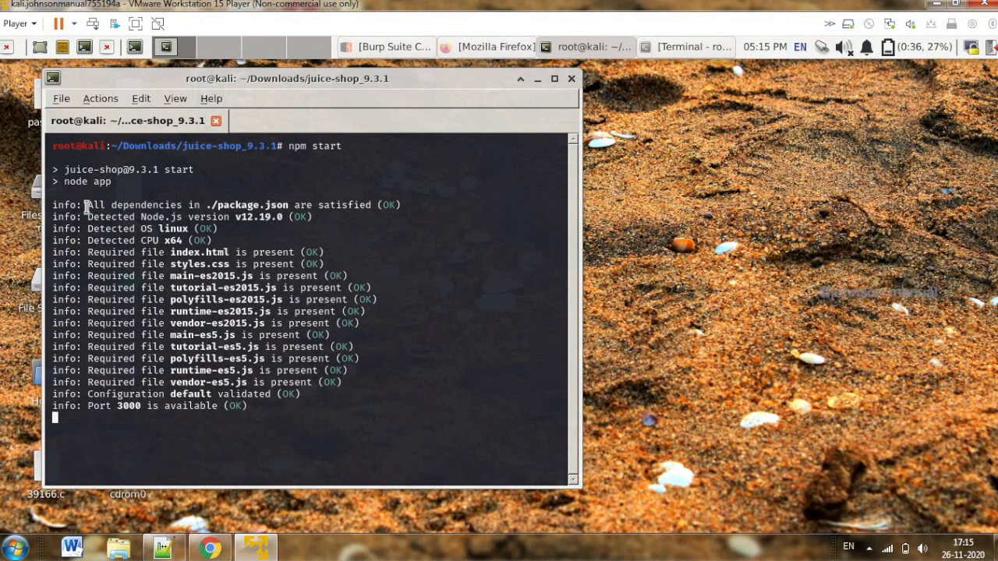
pyautogui.moveTo(87, 206); pyautogui.dragTo(382, 212)
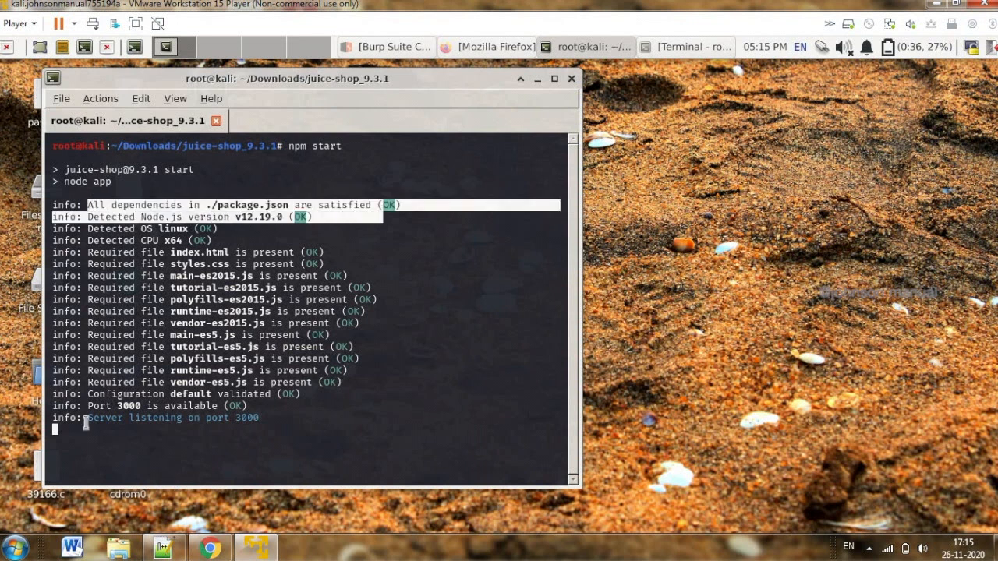
pyautogui.moveTo(88, 419); pyautogui.dragTo(274, 426)
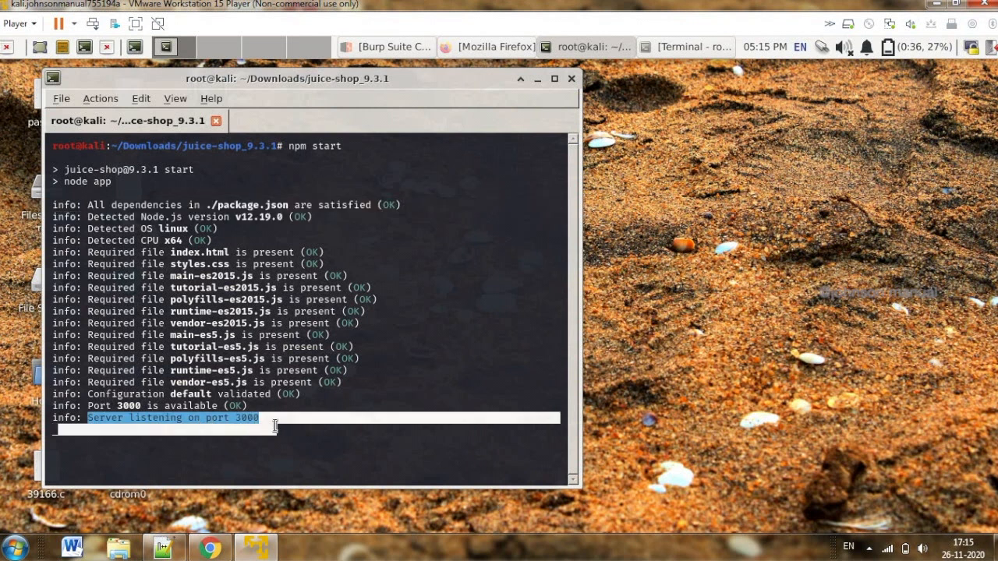
# Switch to Firefox, load the shop at 192.168.201.128:3000 and dismiss the restart notice and both solved-challenge notifications
pyautogui.click(487, 48)
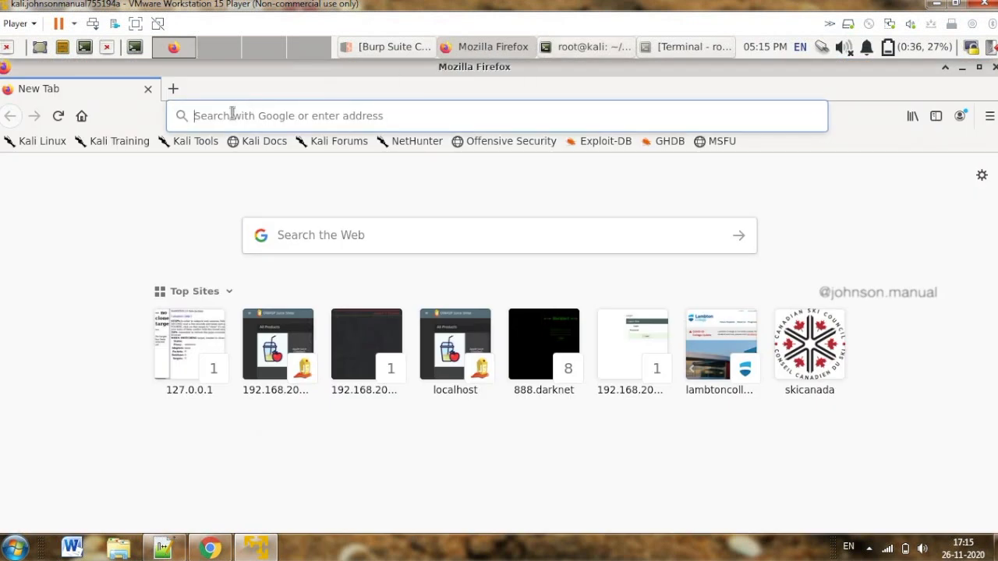
pyautogui.write('192.168.201.128:3000/')
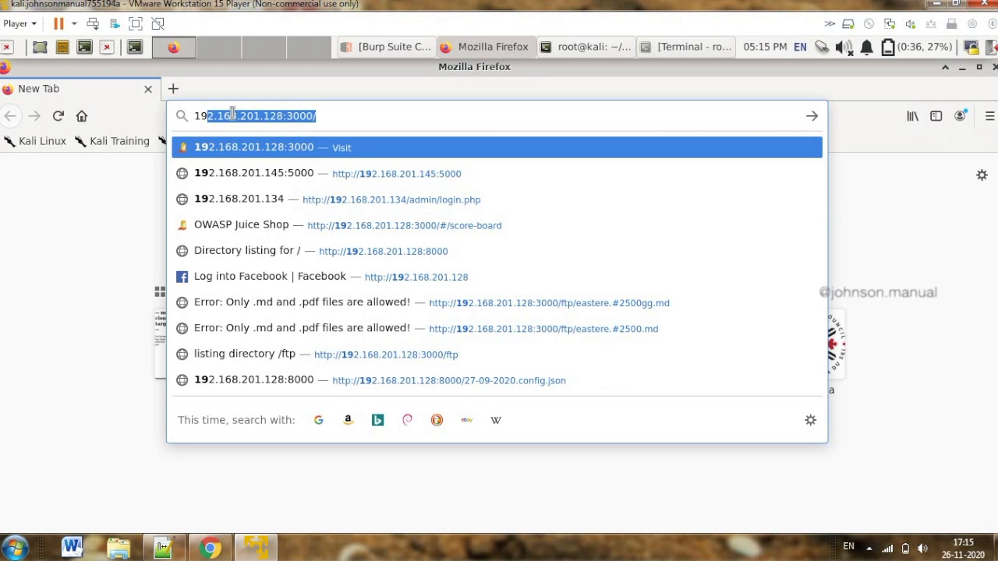
pyautogui.press('End')
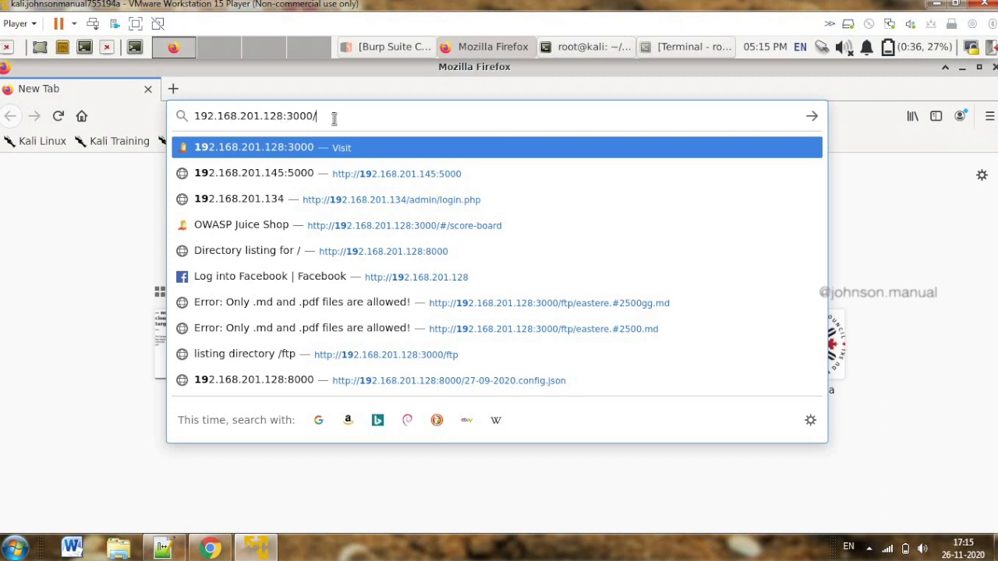
pyautogui.press('Return')
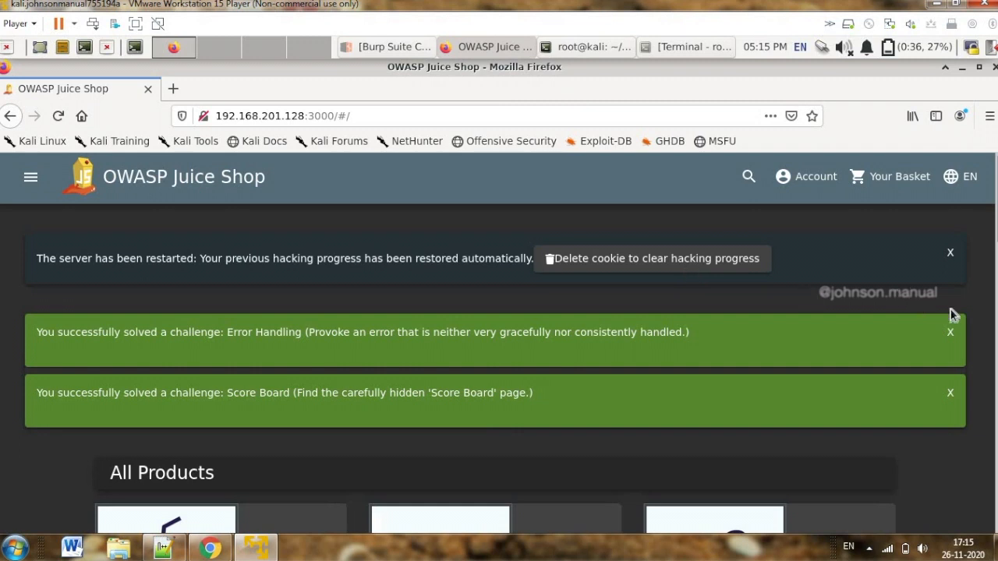
pyautogui.click(950, 257)
pyautogui.click(950, 256)
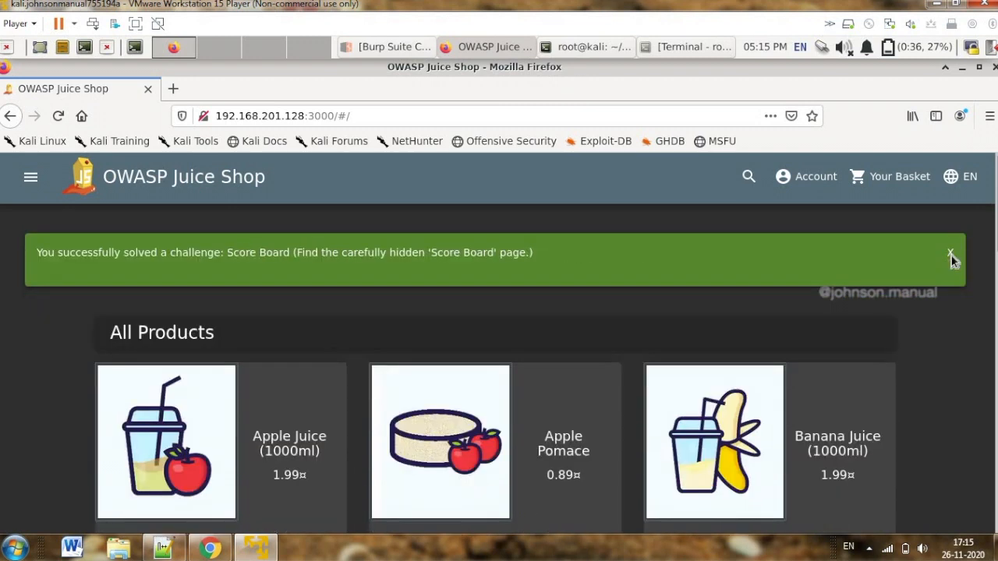
pyautogui.click(950, 258)
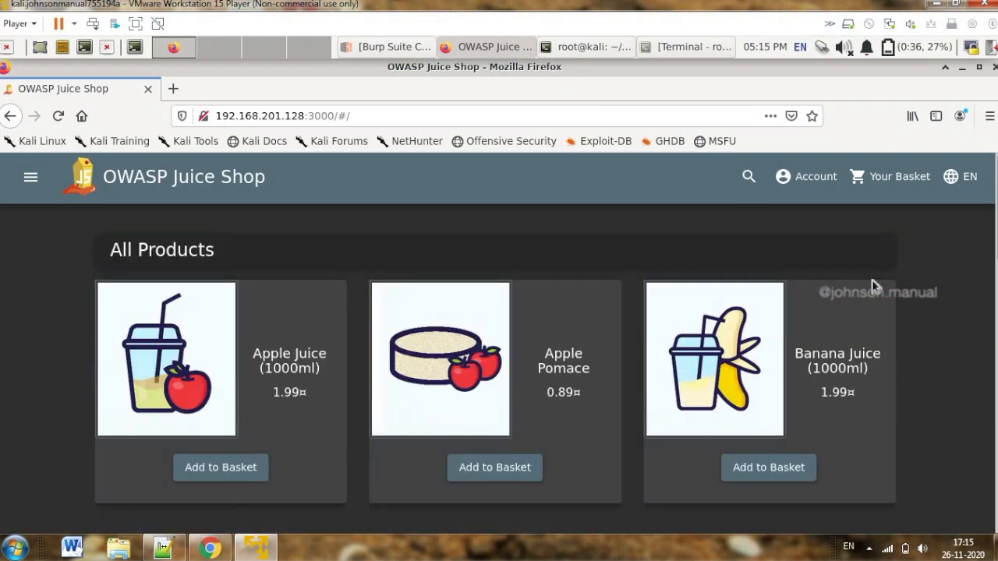
# Switch to Chrome and read the solution guide's section on the "Upload a file larger than 100 kB" challenge
pyautogui.click(207, 549)
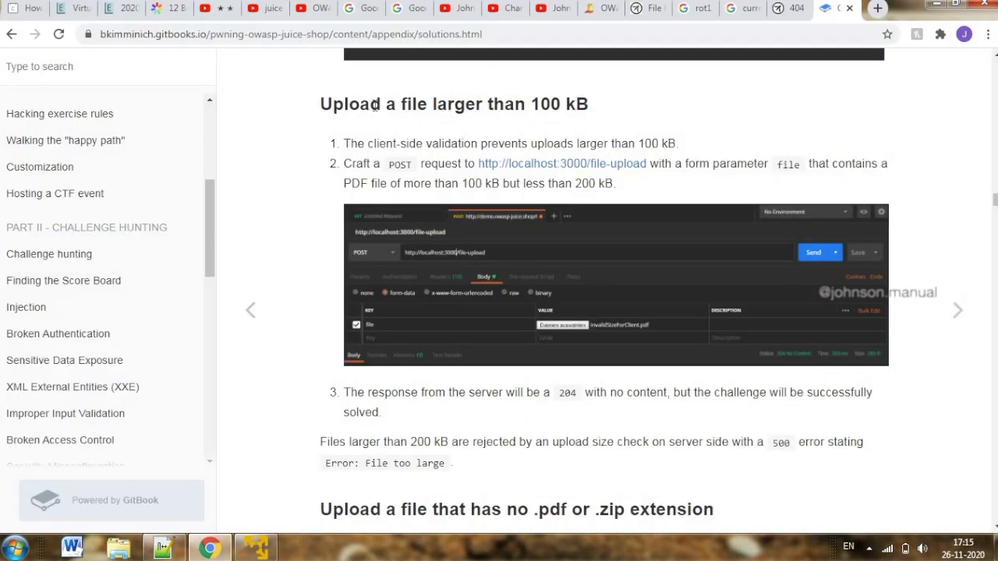
pyautogui.moveTo(371, 104); pyautogui.dragTo(590, 114)
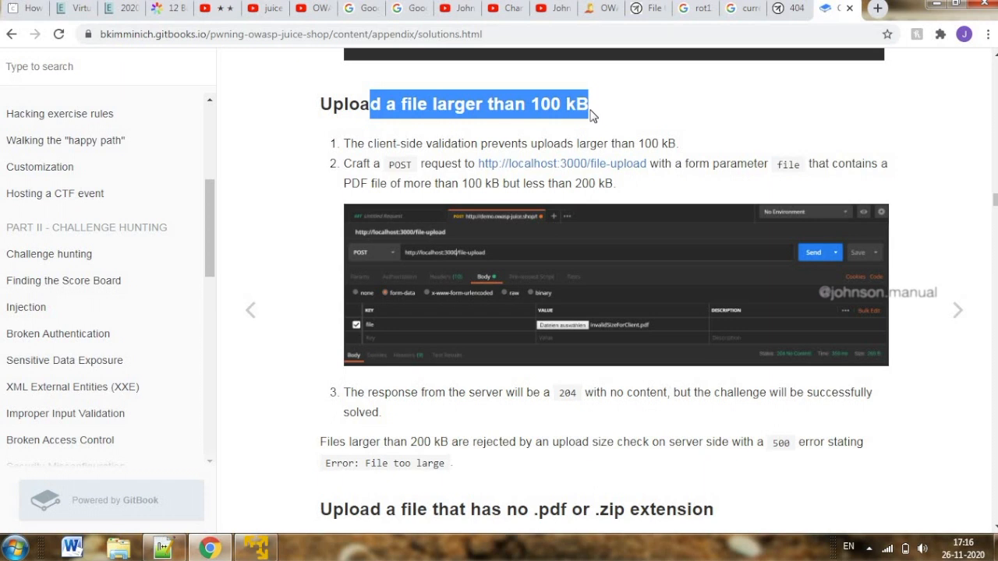
pyautogui.click(936, 6)
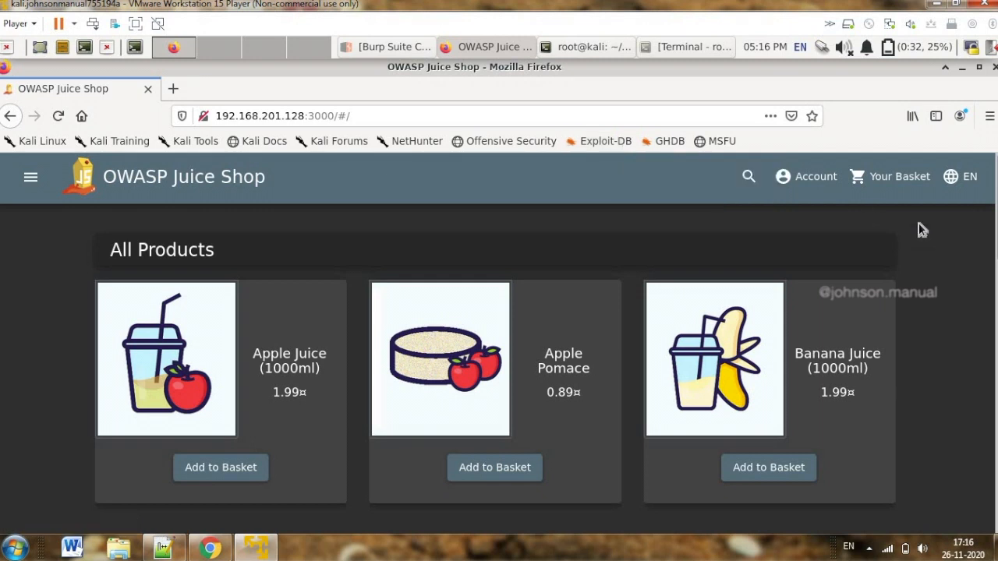
# Open the shop's Complaint form and enter "hi" as the message
pyautogui.click(30, 183)
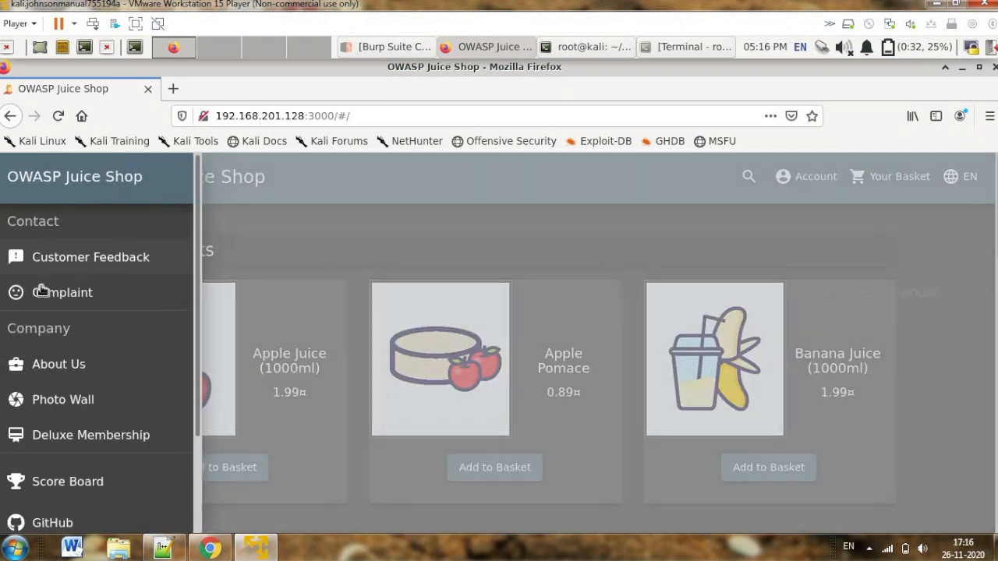
pyautogui.click(58, 295)
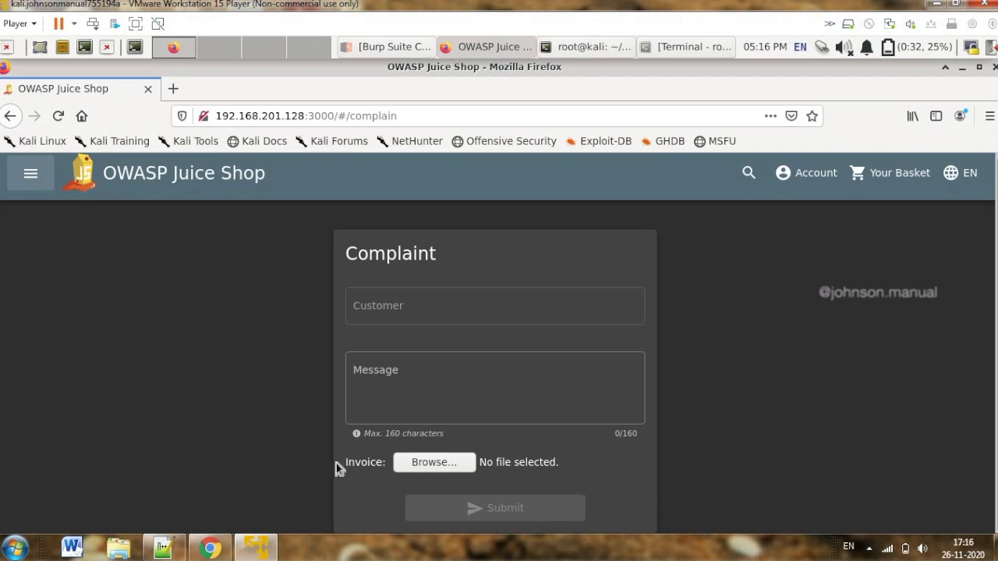
pyautogui.click(378, 406)
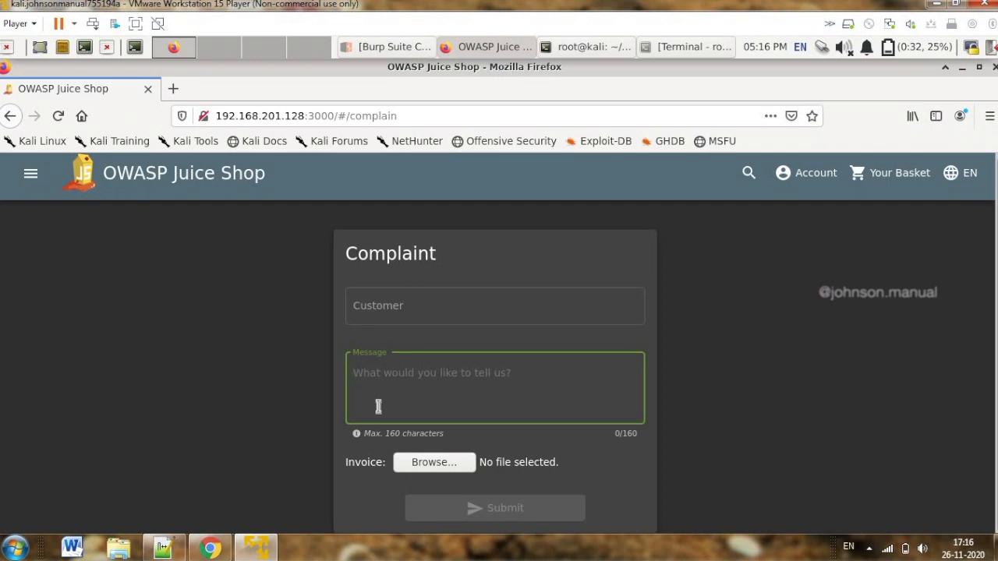
pyautogui.write('hi')
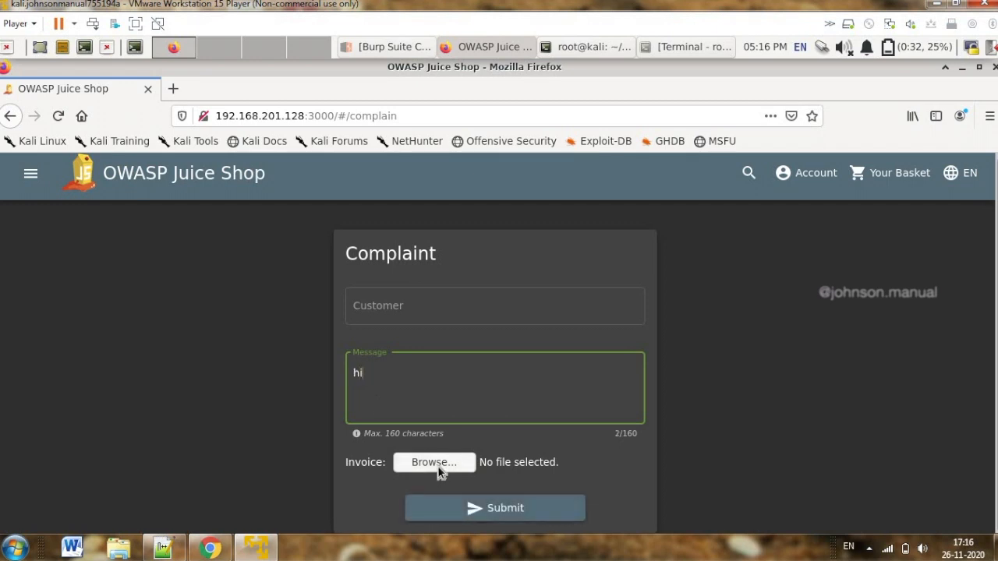
# Try to attach qwerty.pdf from the Downloads folder as the complaint's invoice
pyautogui.click(437, 465)
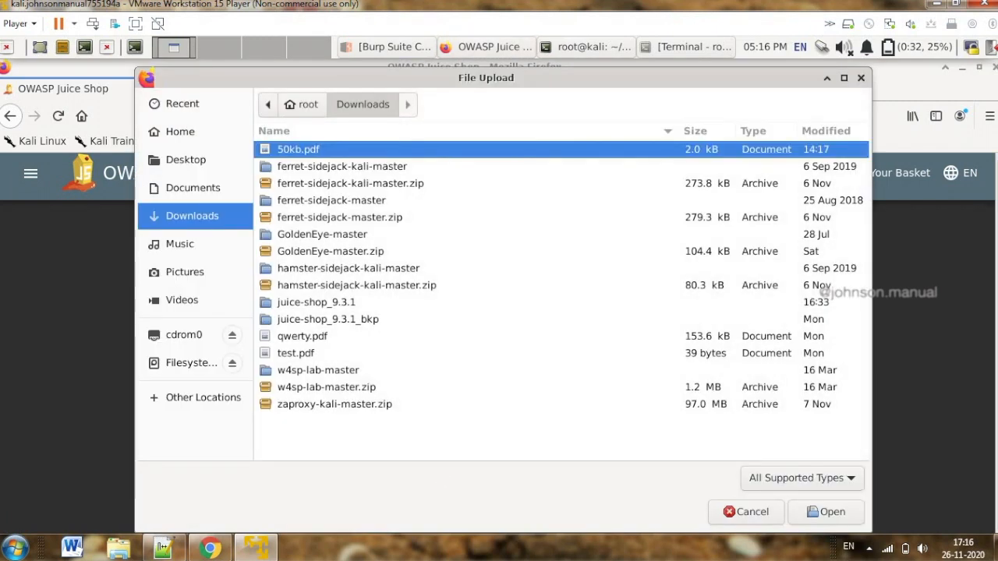
pyautogui.click(304, 339)
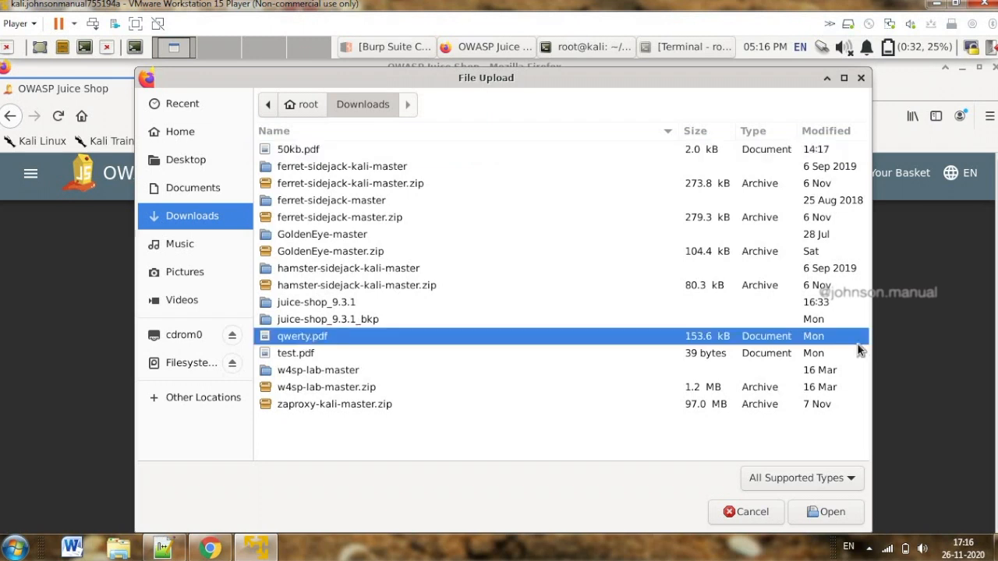
pyautogui.click(826, 511)
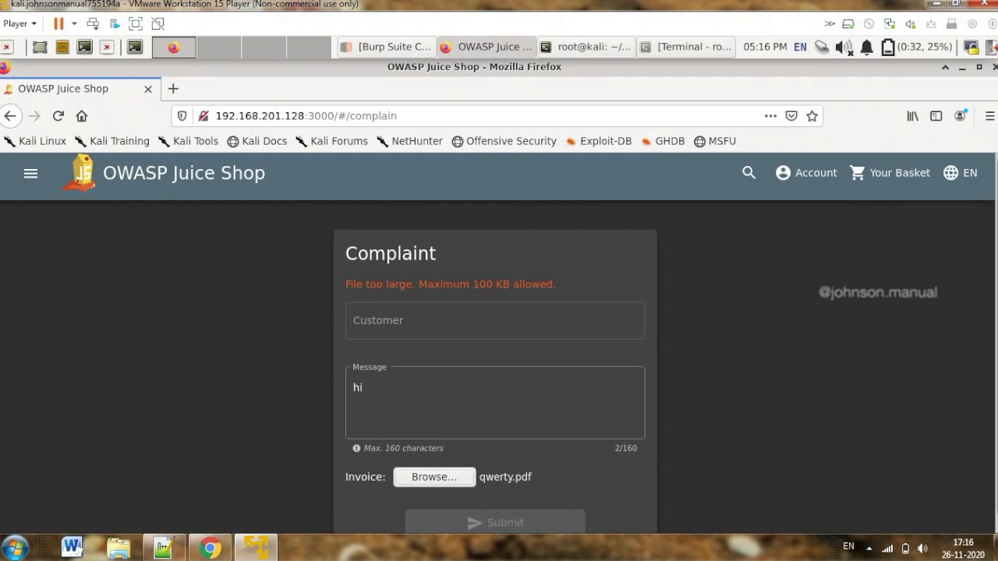
pyautogui.scroll(-1, 498, 342)
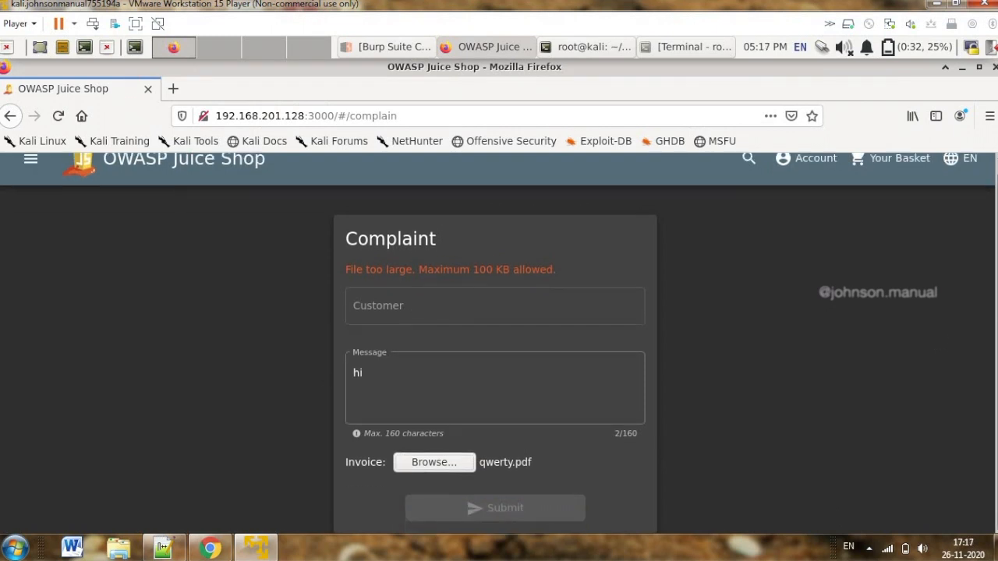
pyautogui.click(416, 364)
pyautogui.click(355, 290)
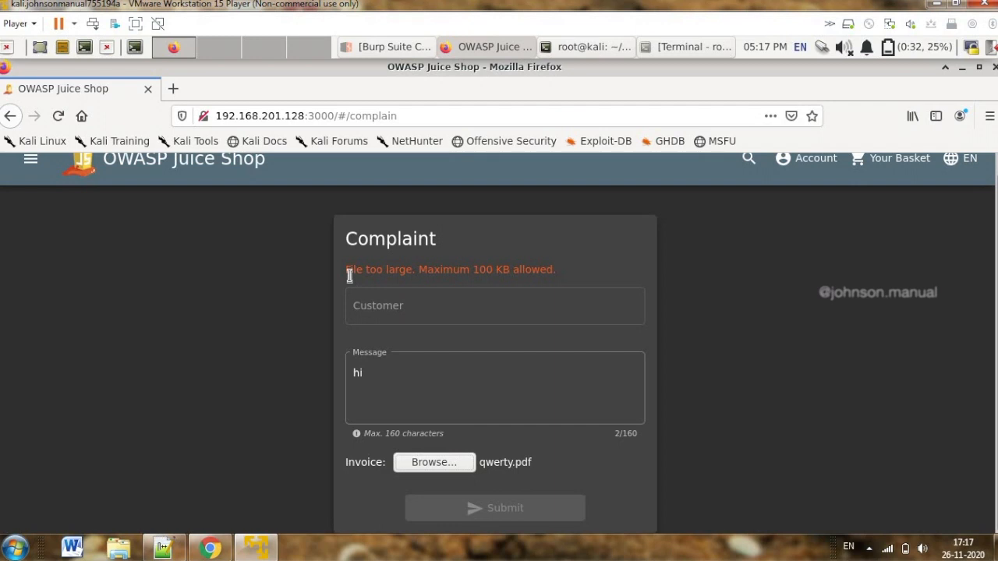
pyautogui.moveTo(349, 275); pyautogui.dragTo(570, 282)
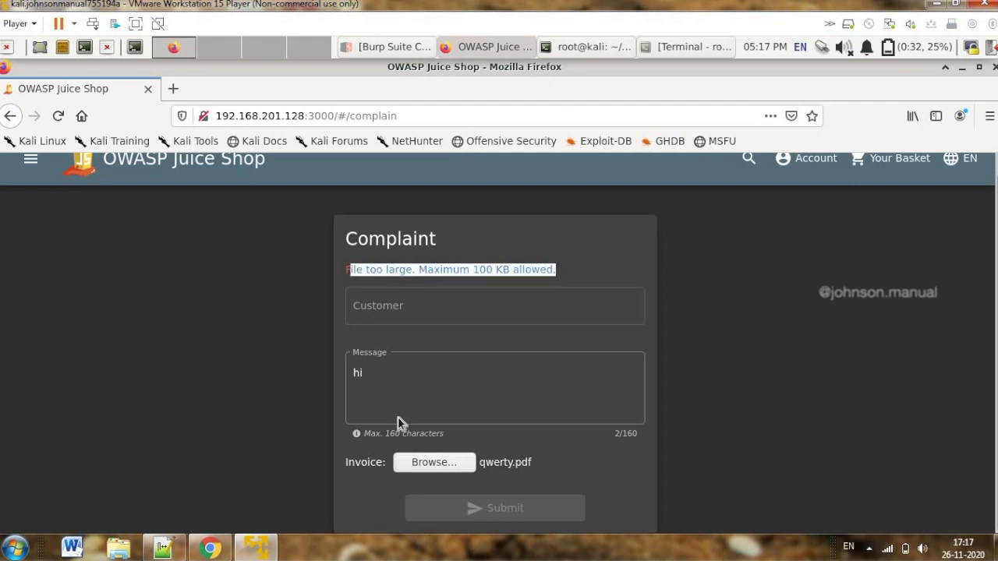
# Replace the complaint message with "this is test"
pyautogui.click(413, 371)
pyautogui.press('BackSpace')
pyautogui.press('BackSpace')
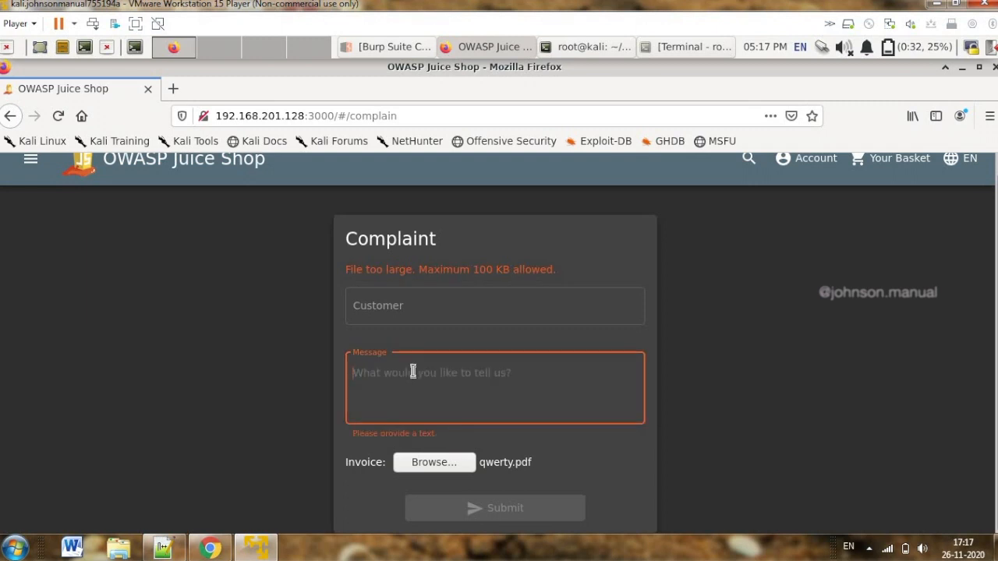
pyautogui.write('this is test')
# Attach test.pdf from the Downloads folder as the invoice instead and submit the complaint
pyautogui.click(431, 463)
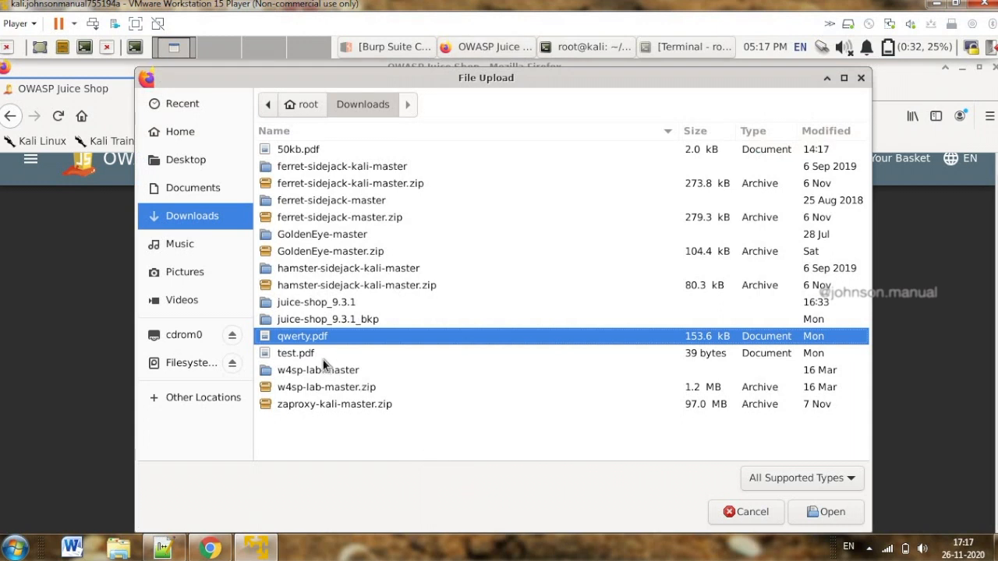
pyautogui.click(304, 353)
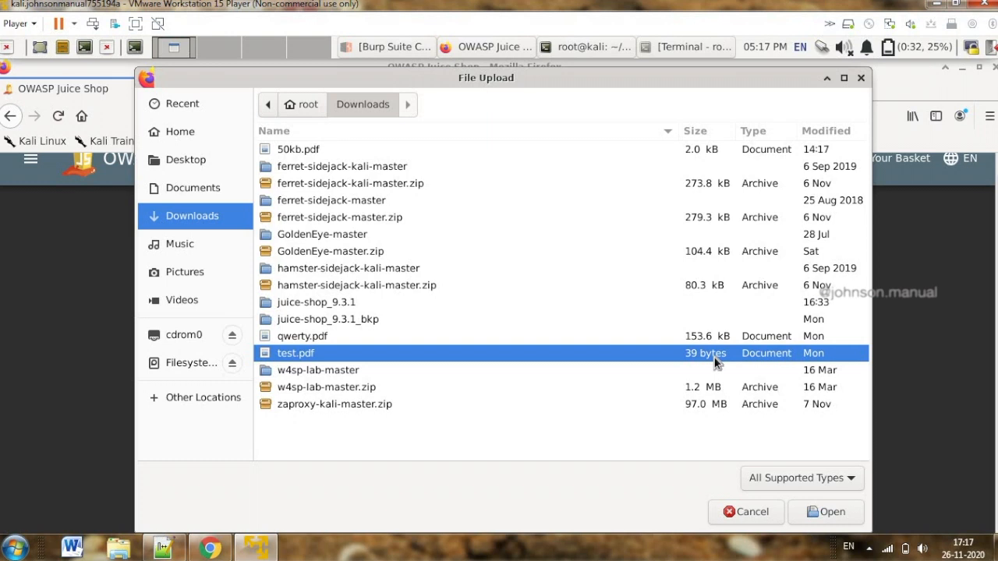
pyautogui.click(826, 511)
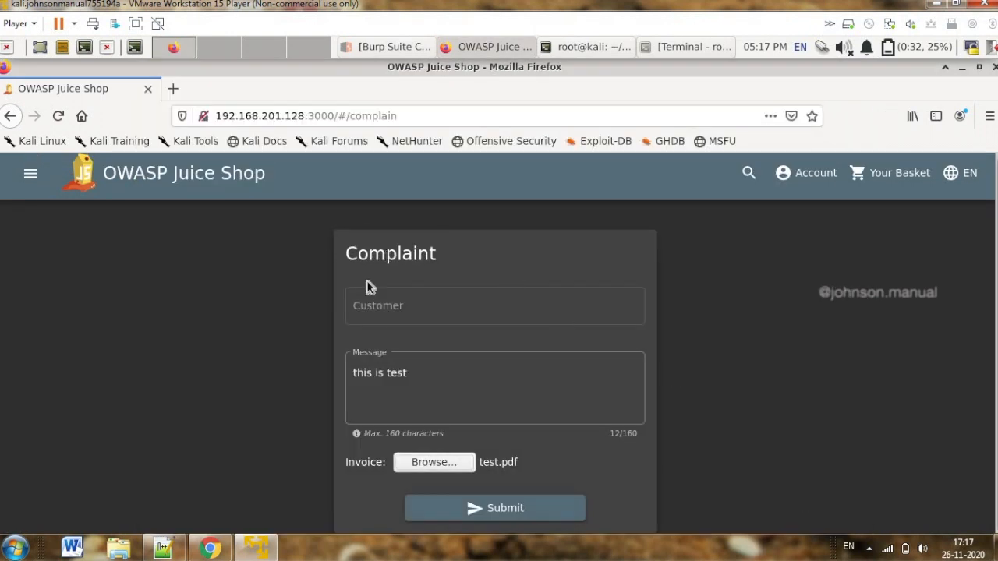
pyautogui.click(520, 507)
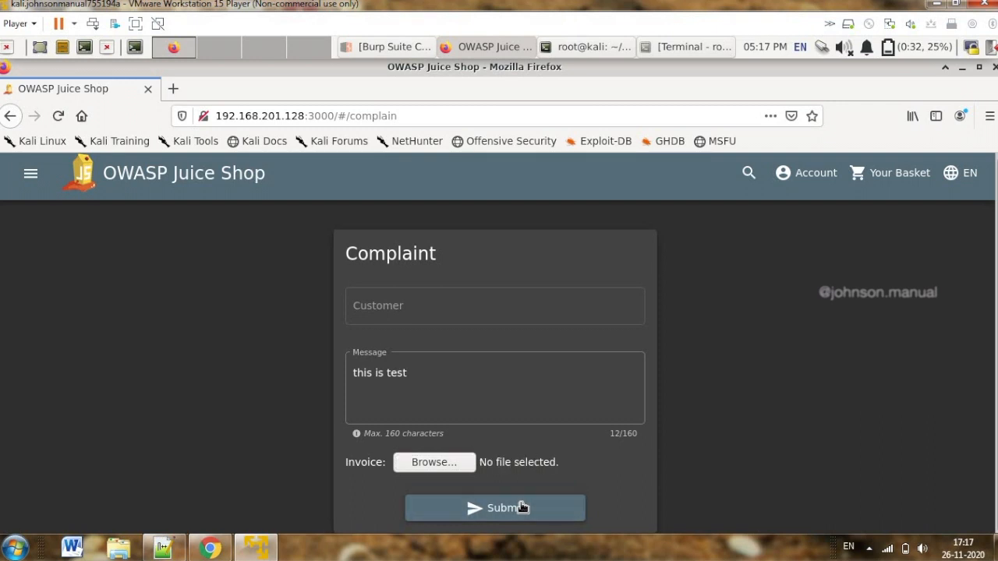
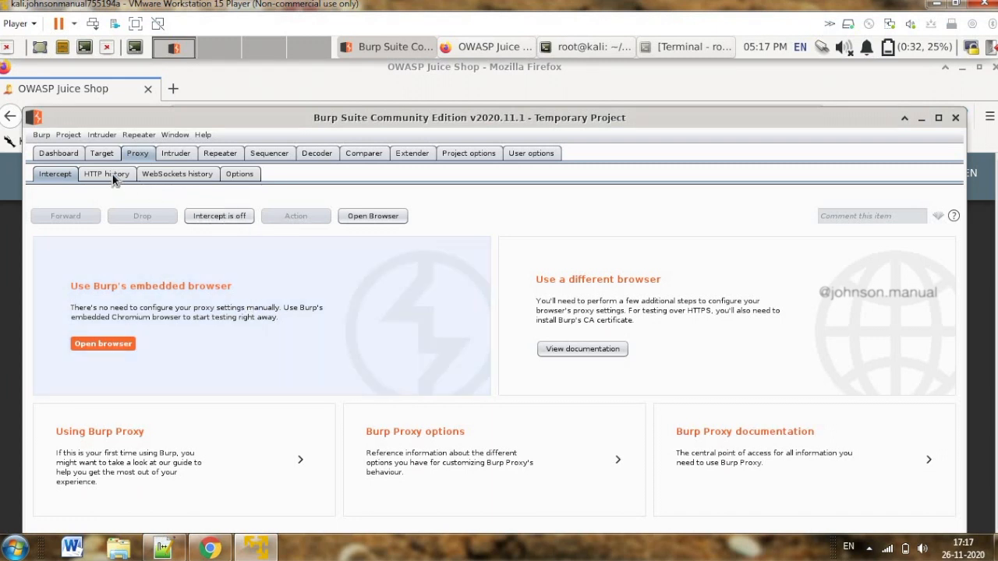
# Find the POST request to /file-upload in the proxy's HTTP history and open its details
pyautogui.click(114, 176)
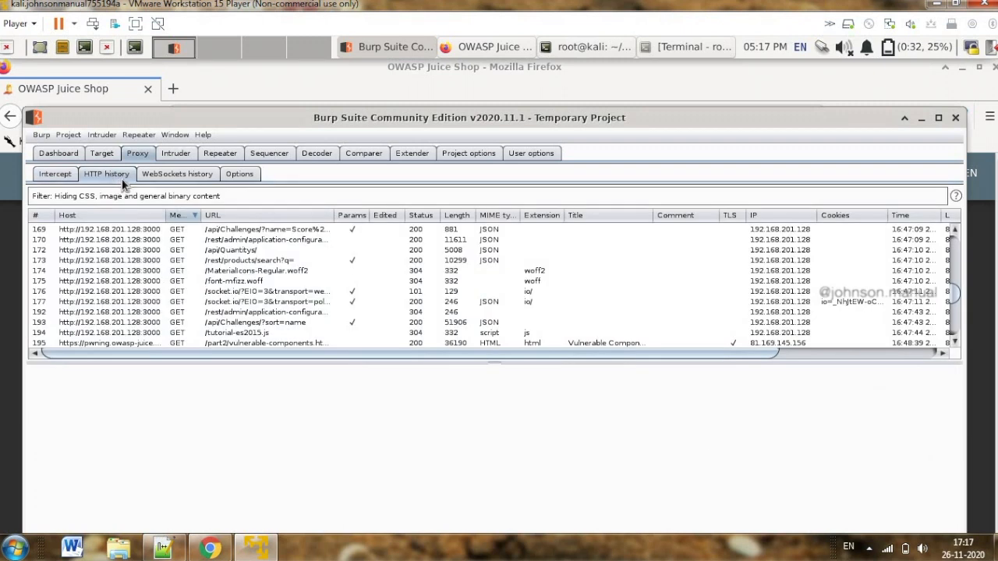
pyautogui.click(957, 297)
pyautogui.click(958, 302)
pyautogui.scroll(-10, 960, 308)
pyautogui.scroll(-5, 964, 319)
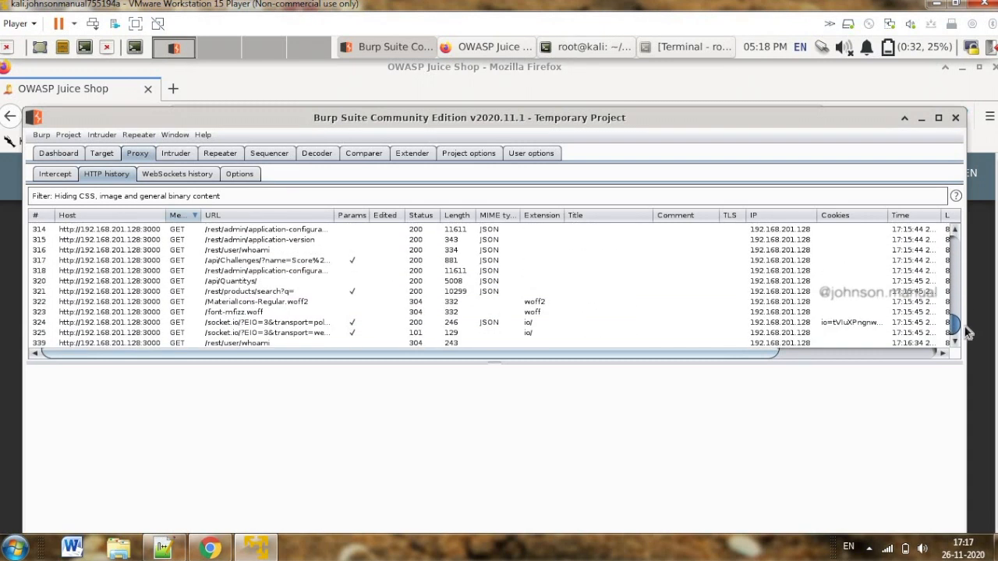
pyautogui.scroll(5, 967, 332)
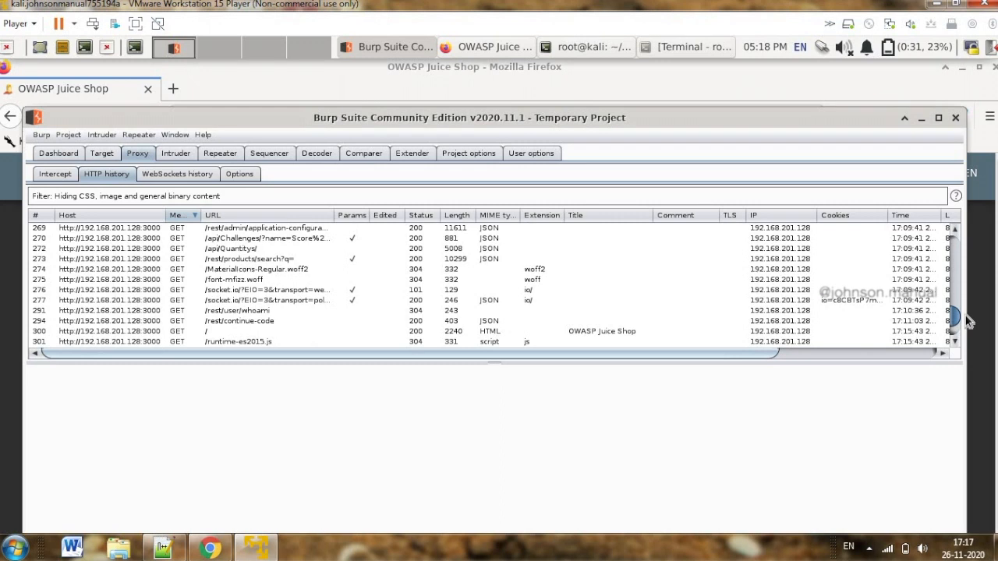
pyautogui.scroll(5, 967, 319)
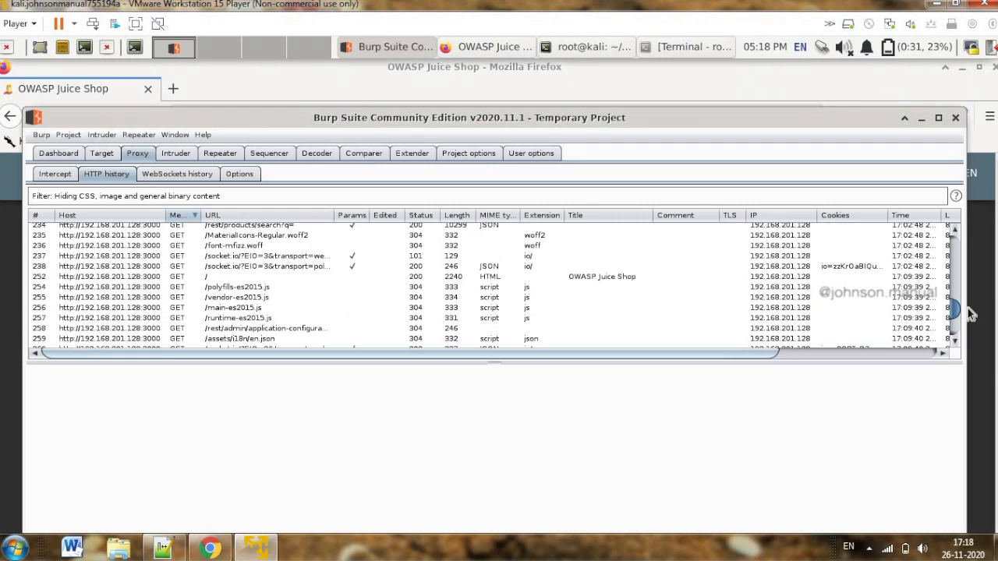
pyautogui.scroll(1, 971, 314)
pyautogui.scroll(2, 970, 313)
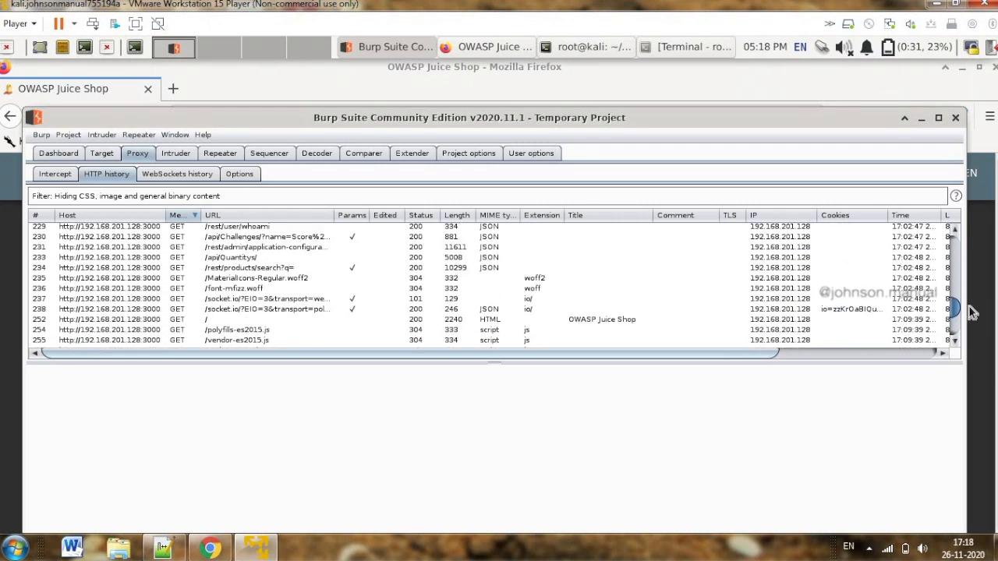
pyautogui.scroll(5, 970, 312)
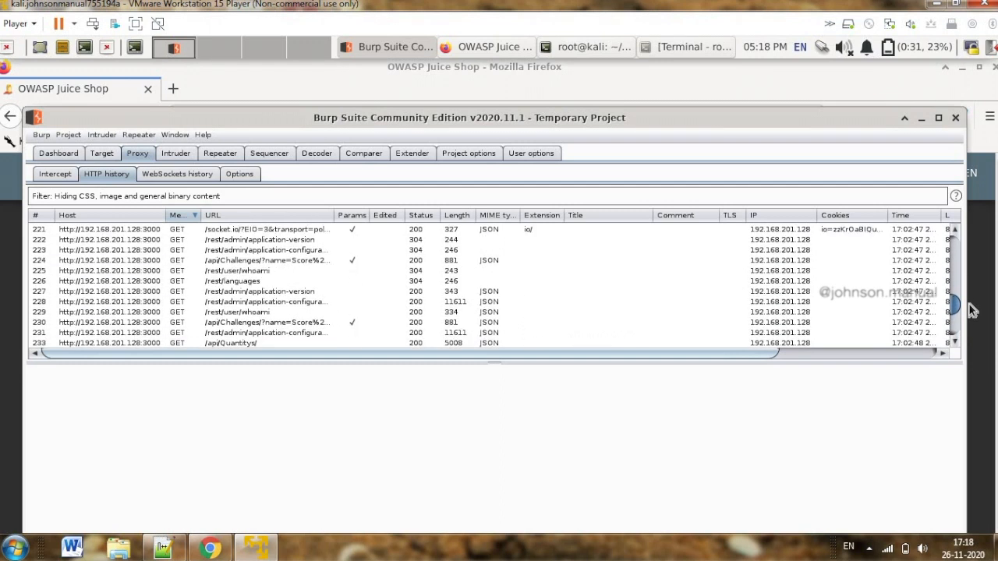
pyautogui.scroll(2, 973, 306)
pyautogui.scroll(4, 973, 307)
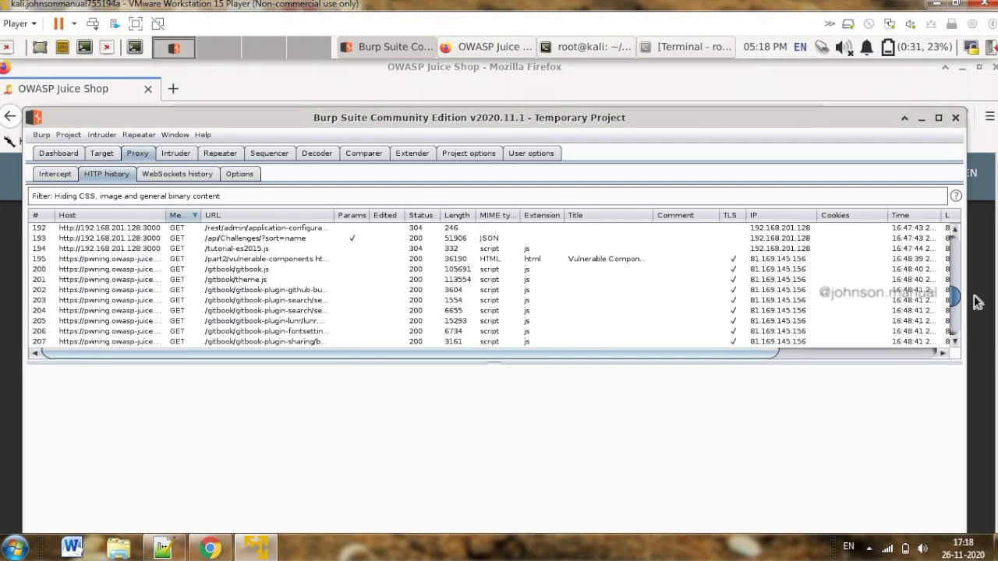
pyautogui.scroll(3, 979, 299)
pyautogui.scroll(8, 979, 299)
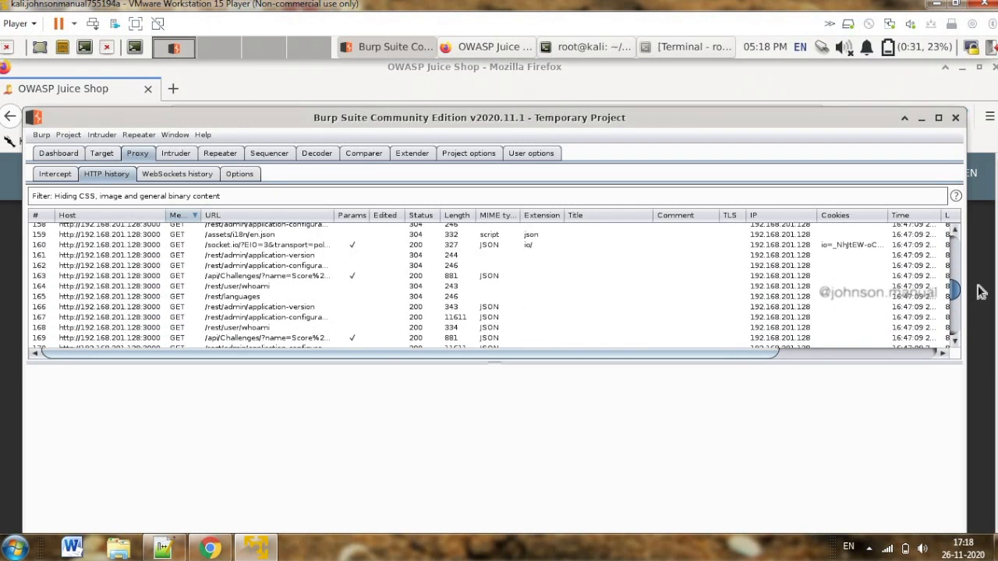
pyautogui.scroll(10, 982, 287)
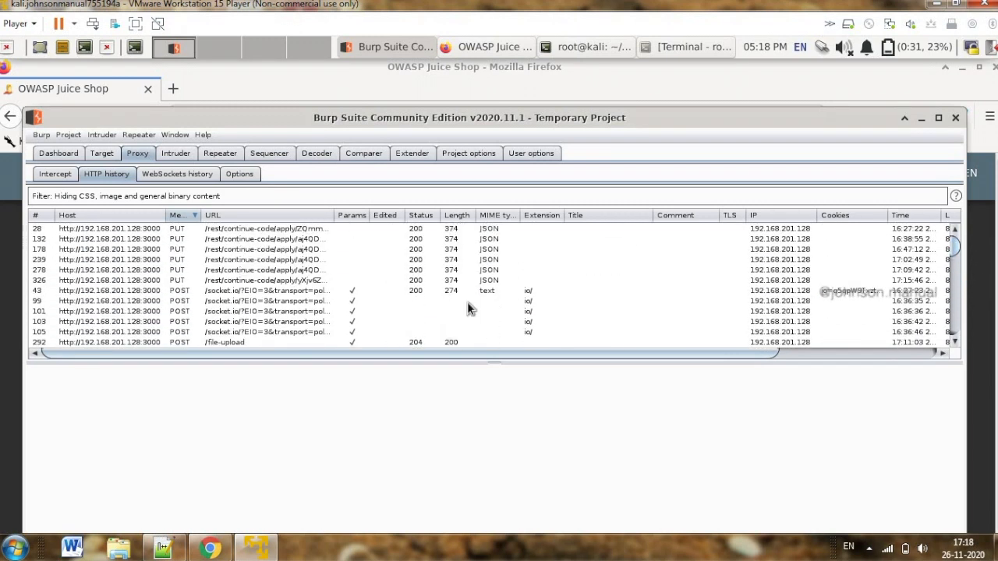
pyautogui.click(231, 342)
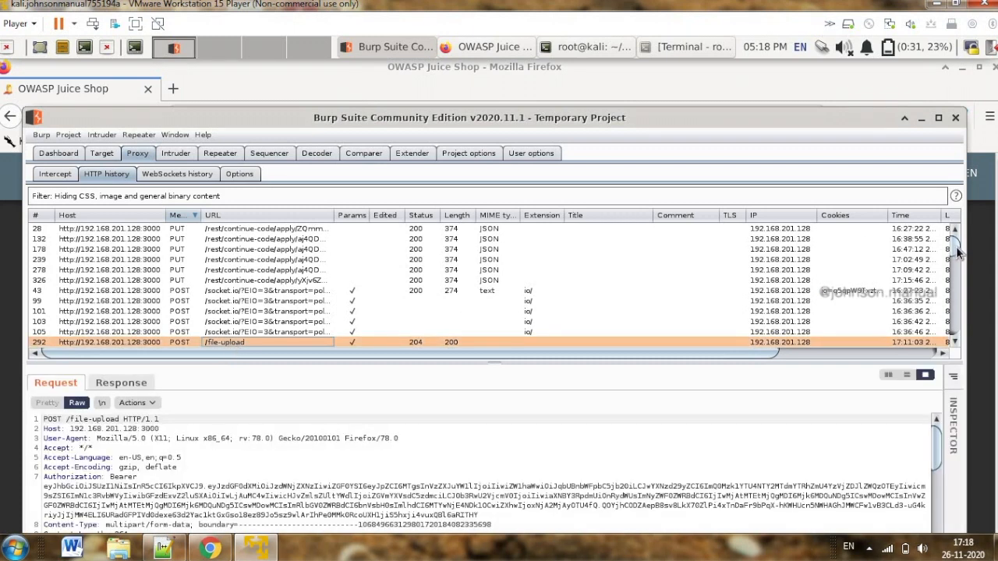
# Examine the body of the /file-upload request and highlight the content lines of test.pdf from "jxhhsc" to "vd"
pyautogui.scroll(-3, 959, 251)
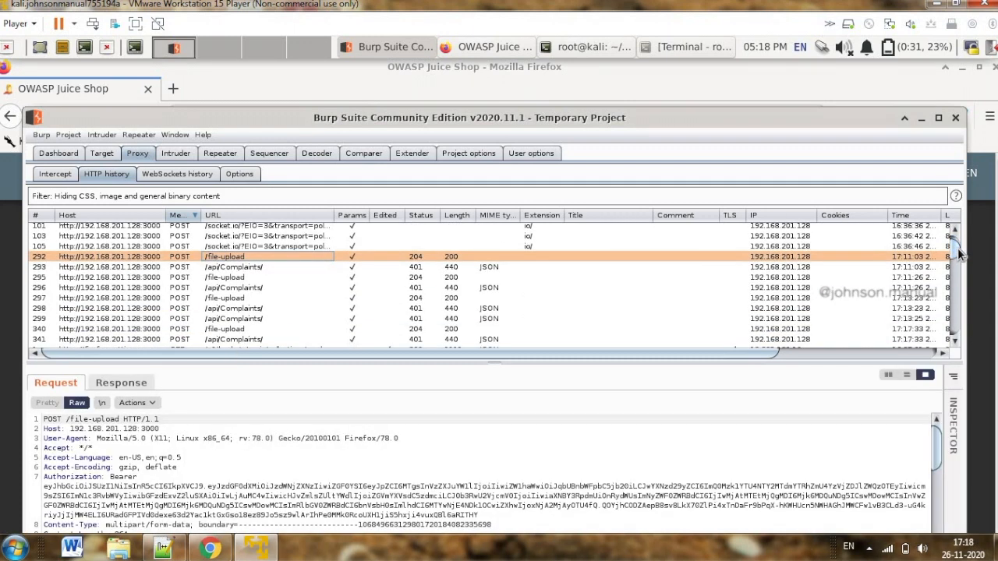
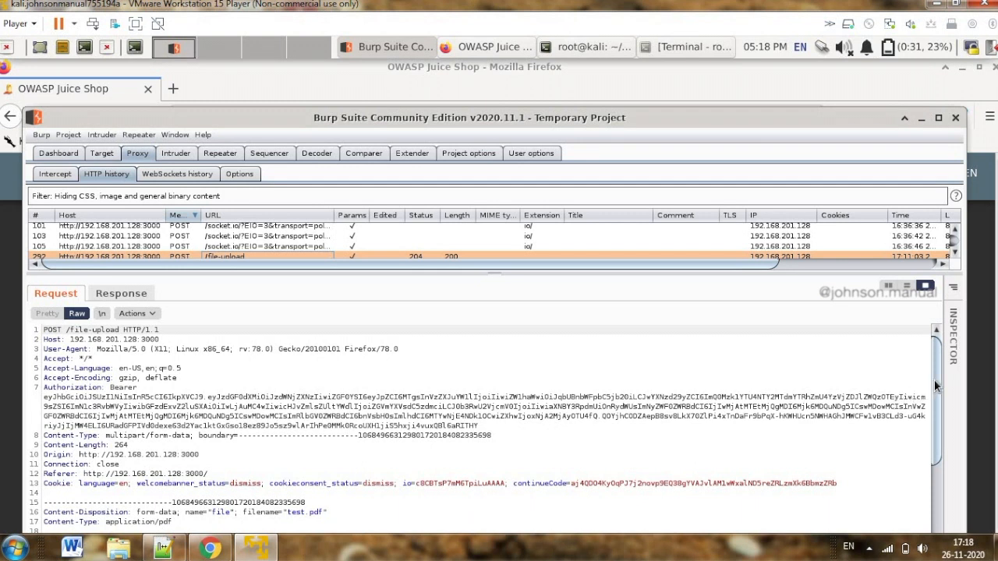
pyautogui.scroll(-1, 940, 393)
pyautogui.scroll(1, 940, 386)
pyautogui.moveTo(941, 376); pyautogui.dragTo(924, 462)
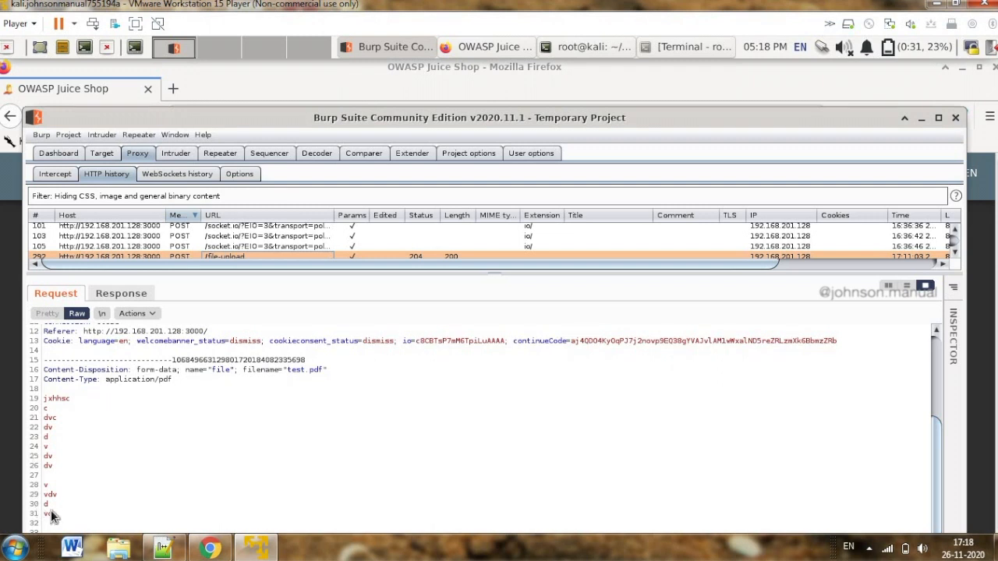
pyautogui.moveTo(53, 515); pyautogui.dragTo(40, 398)
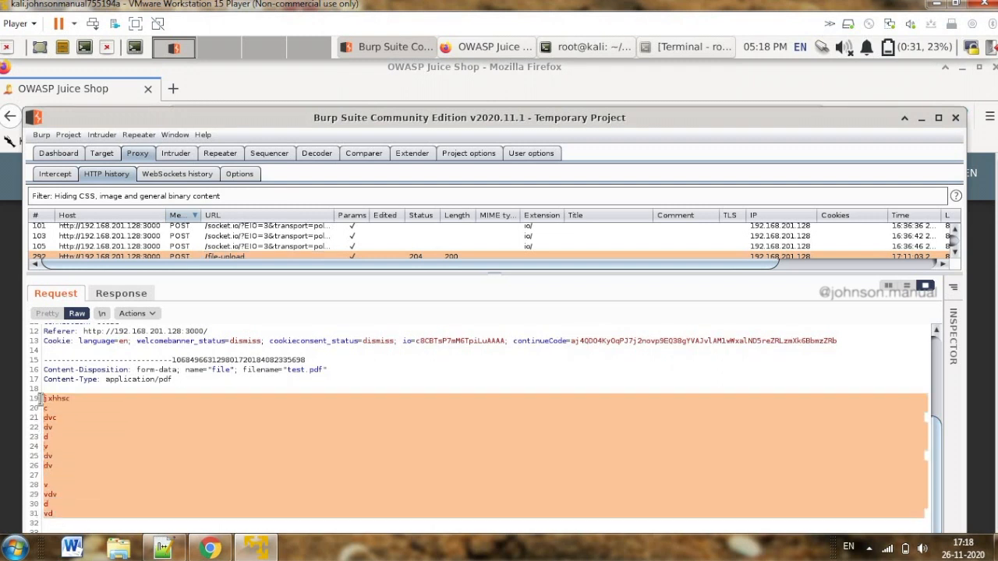
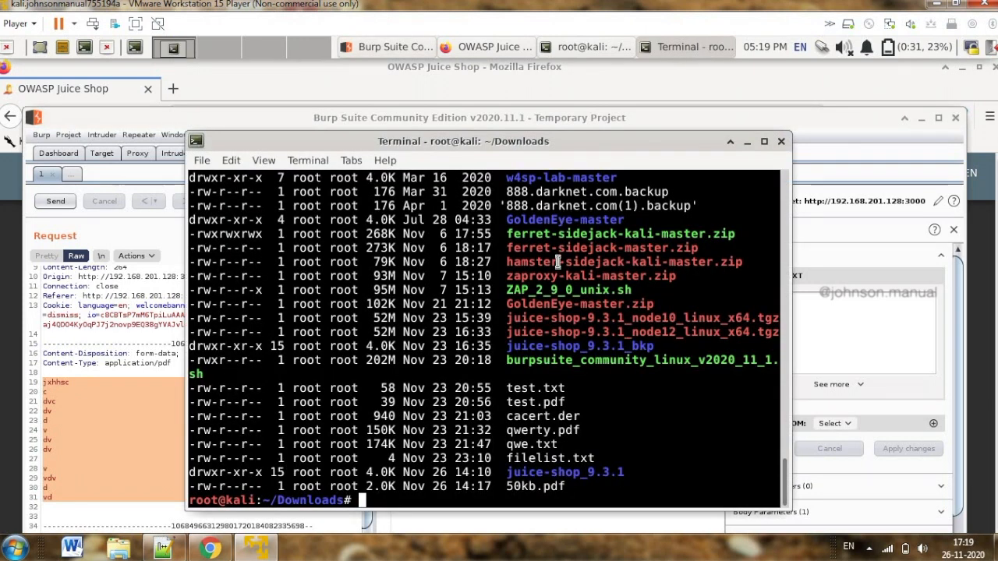
# List the Downloads folder in the terminal with ls -lrt and check the entry for qwe.txt
pyautogui.press('Return')
pyautogui.press('Return')
pyautogui.press('Return')
pyautogui.write('ls -lrt')
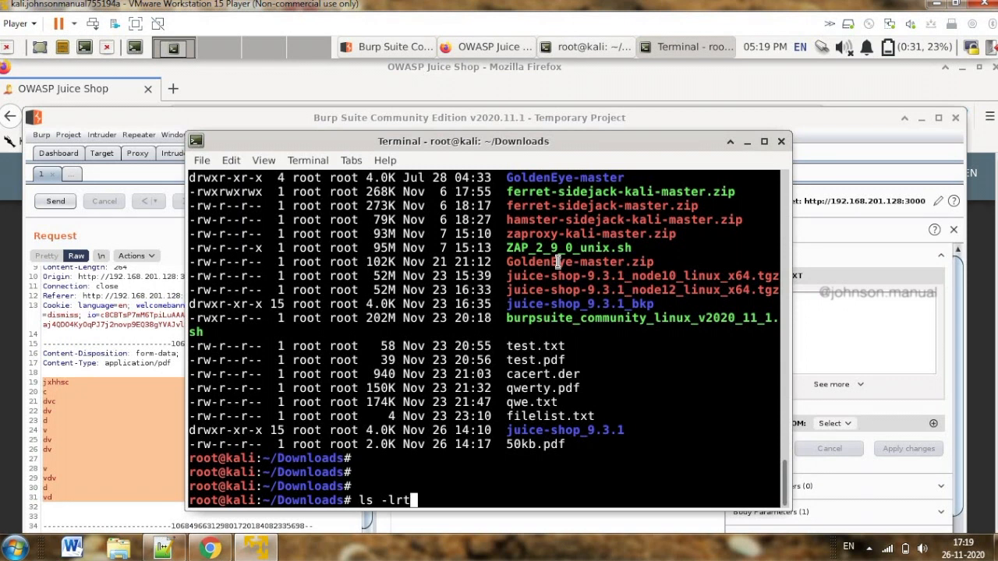
pyautogui.press('Return')
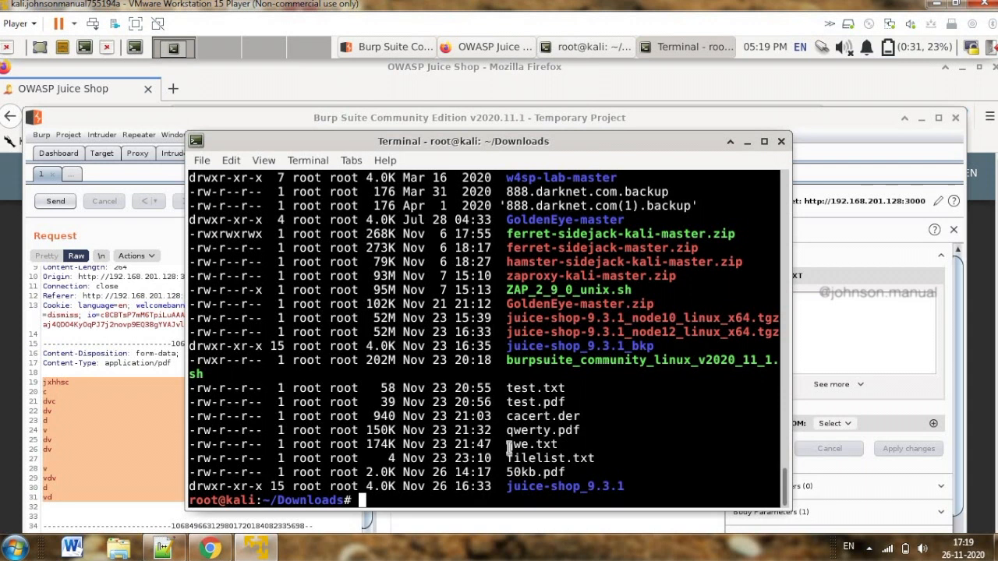
pyautogui.moveTo(509, 448); pyautogui.dragTo(565, 443)
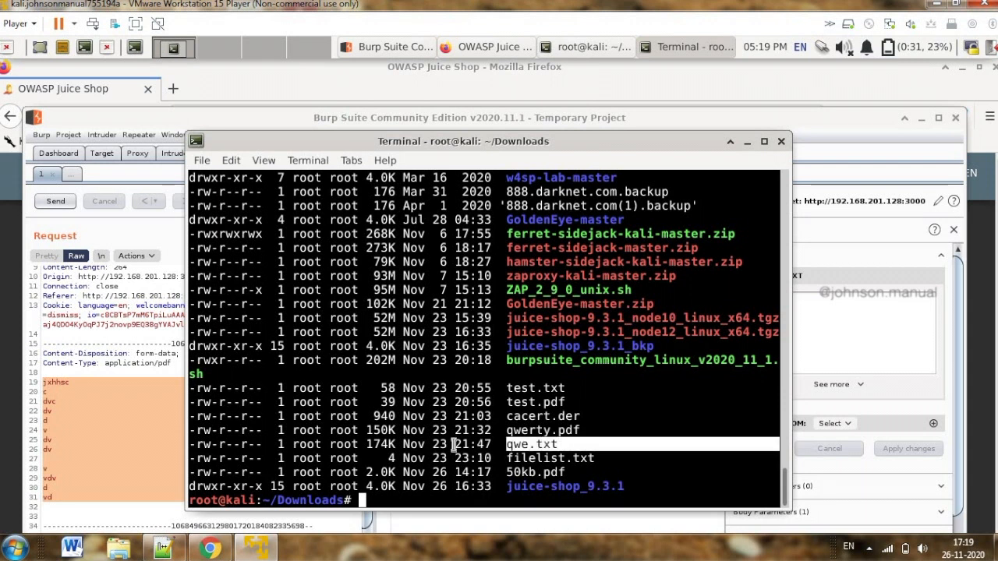
pyautogui.click(428, 459)
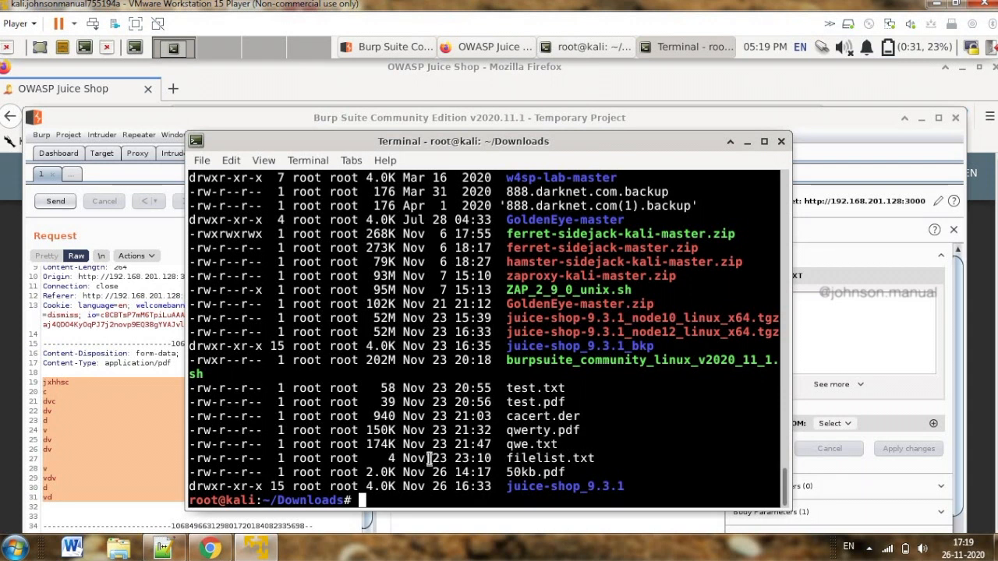
# Open qwe.txt with leafpad from the terminal and move its window clear of the screen edge
pyautogui.write('lea')
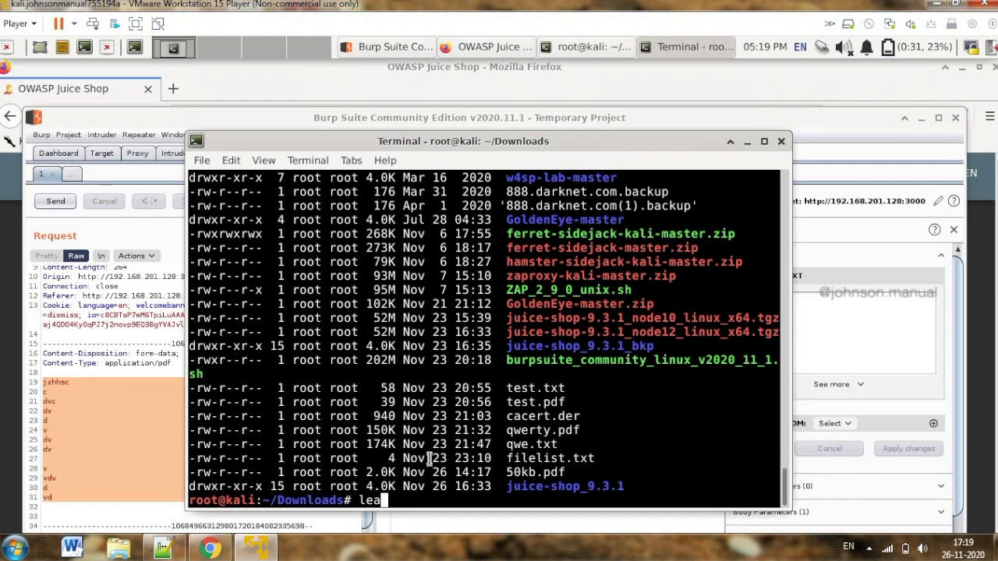
pyautogui.write('fpad ')
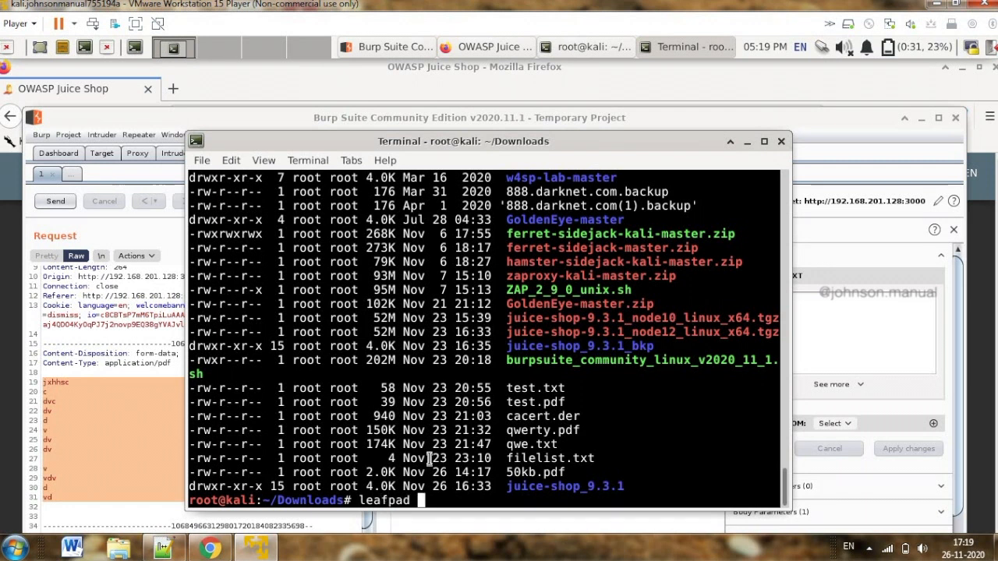
pyautogui.write('qwe.txt')
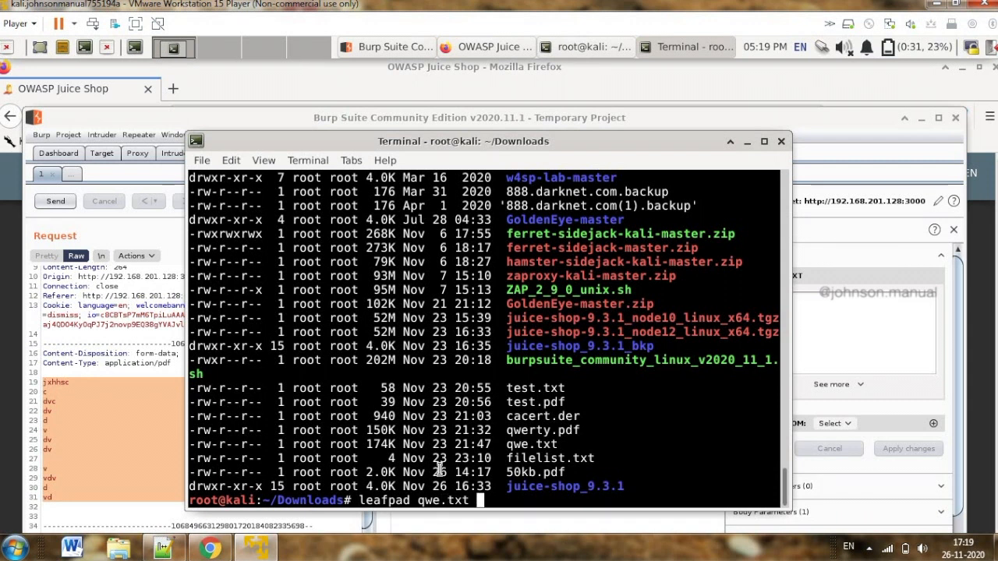
pyautogui.press('Return')
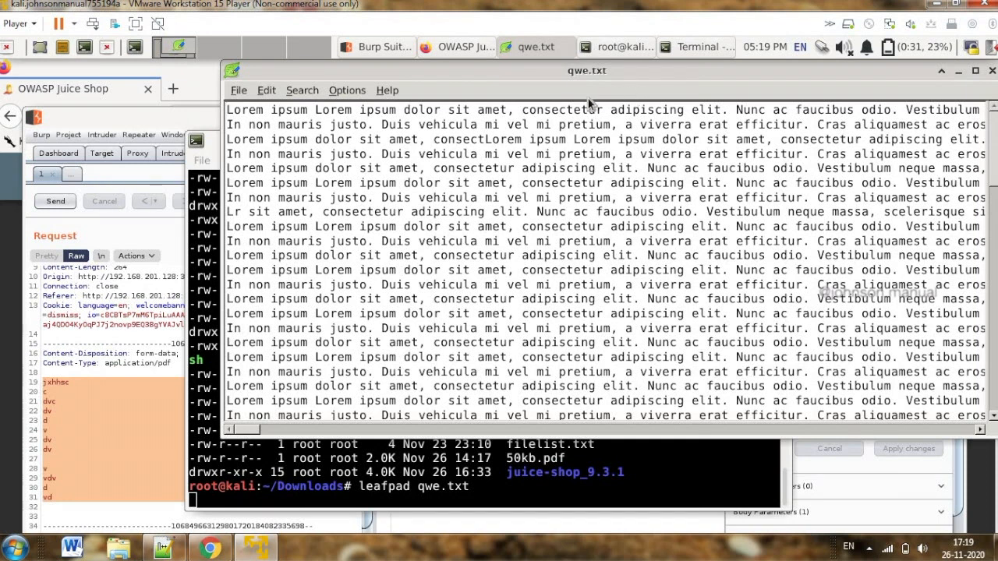
pyautogui.moveTo(627, 69); pyautogui.dragTo(549, 93)
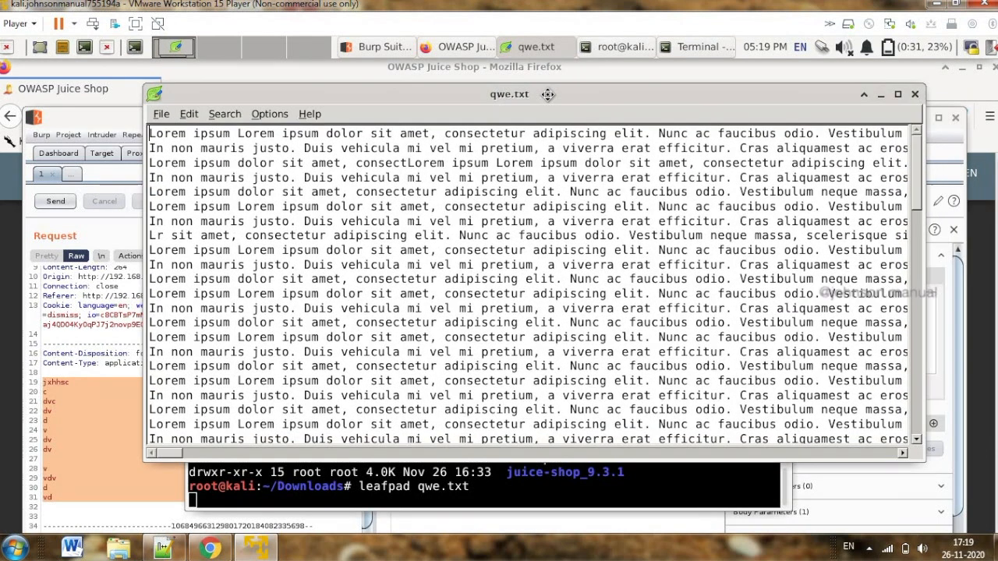
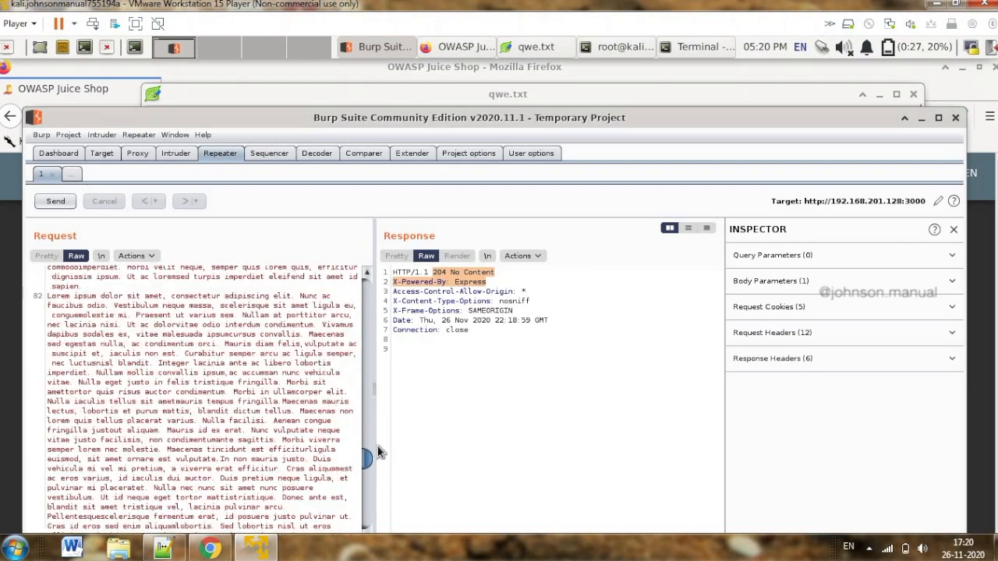
# Review the lorem ipsum text in the body of the Repeater request and check the response's status line
pyautogui.scroll(6, 381, 446)
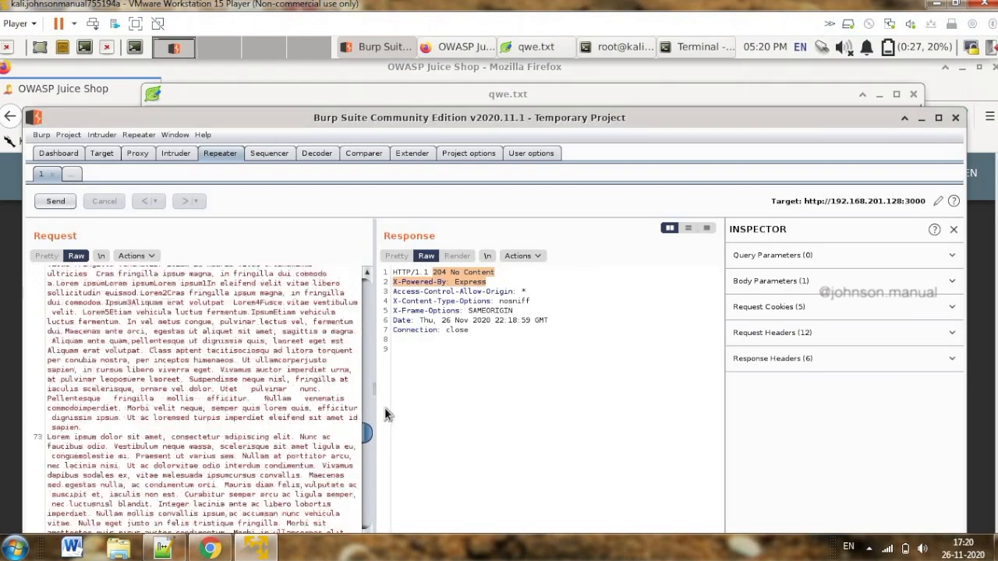
pyautogui.scroll(10, 388, 395)
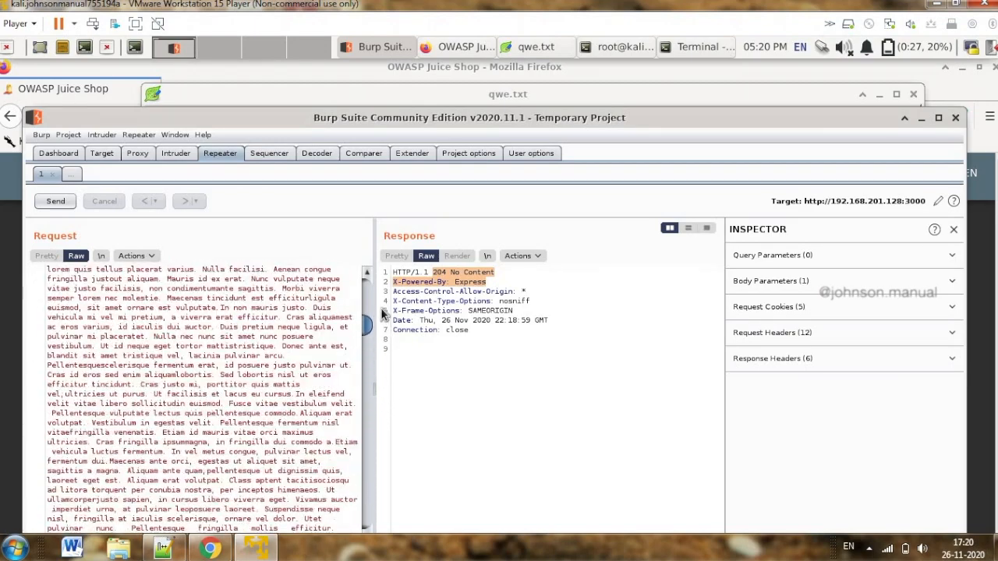
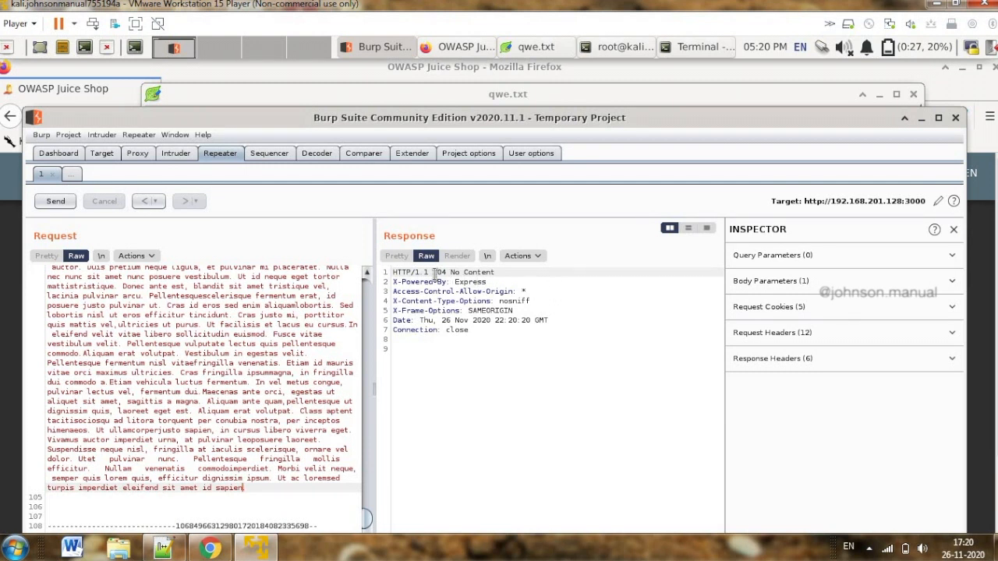
pyautogui.moveTo(432, 273); pyautogui.dragTo(502, 273)
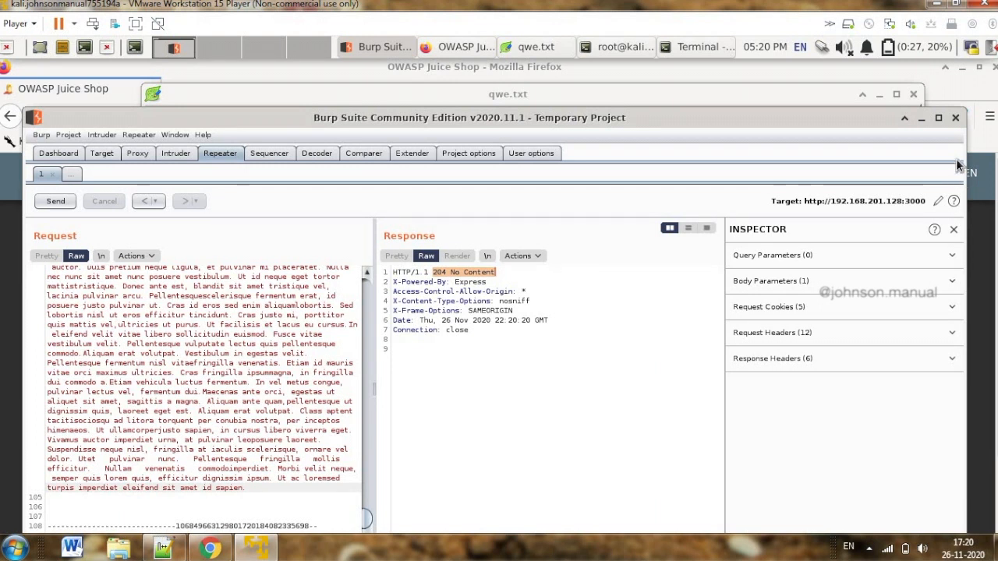
# Minimize Burp Suite, the qwe.txt editor and the terminal, and check the challenge notification on the Complaint page in Firefox
pyautogui.click(925, 123)
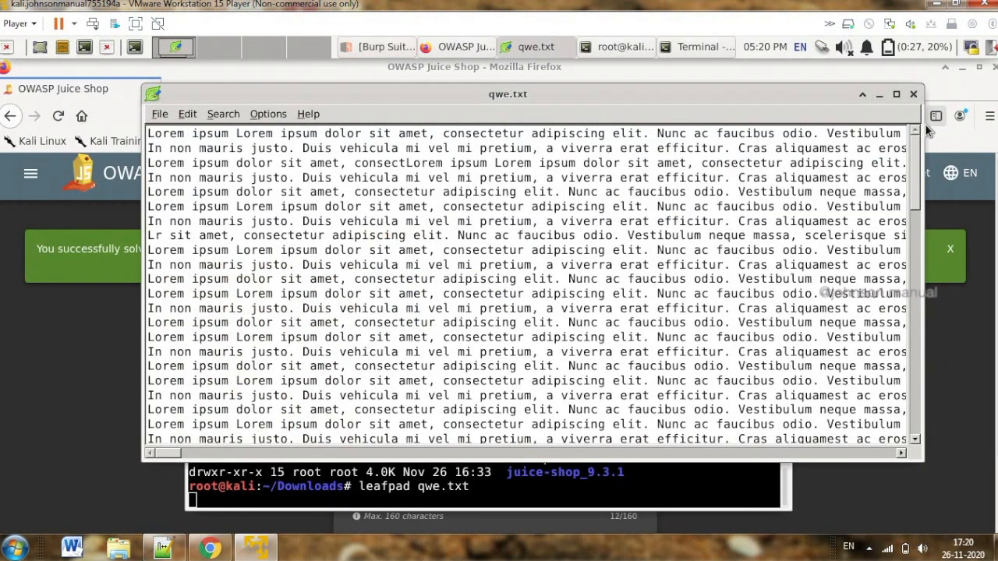
pyautogui.click(879, 96)
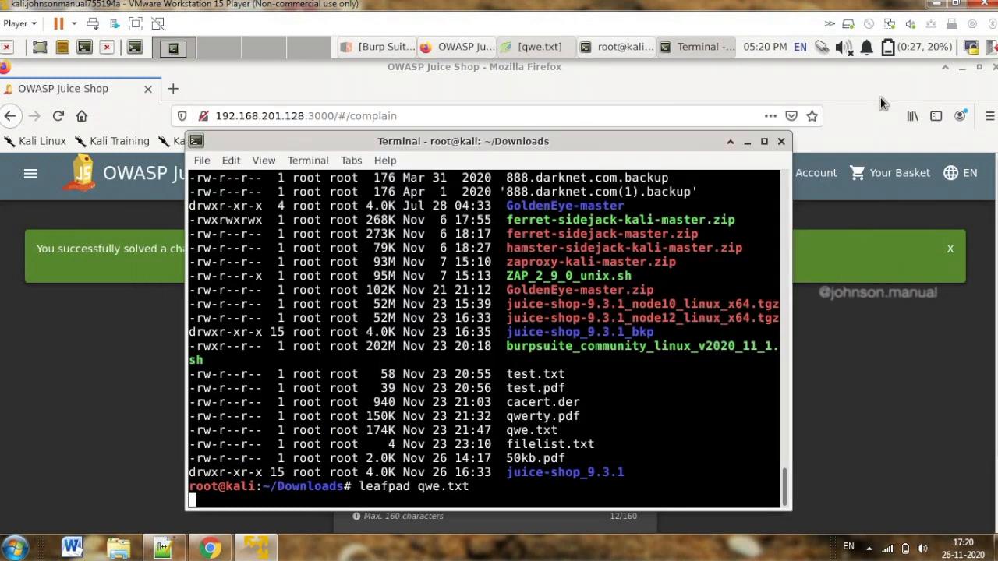
pyautogui.click(747, 142)
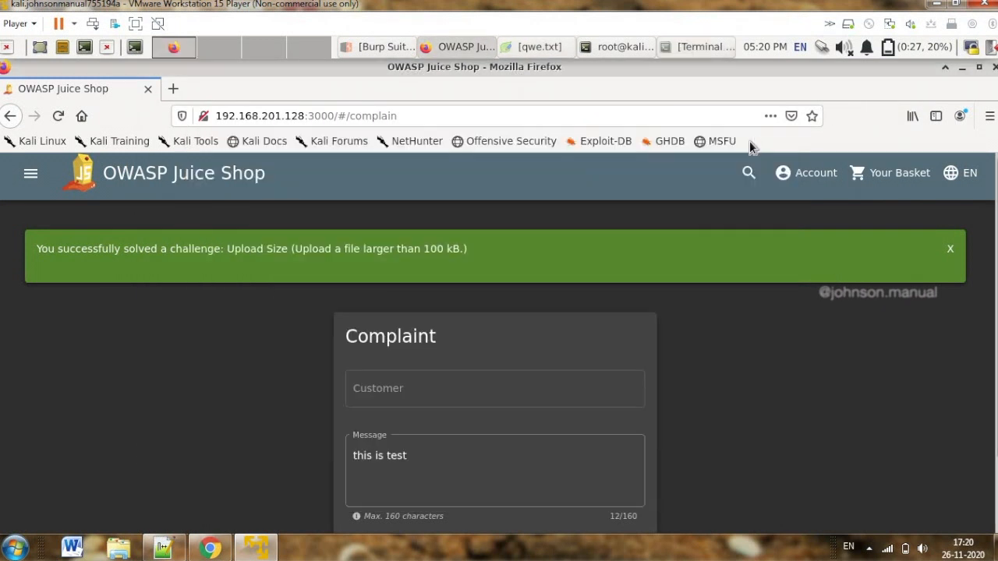
pyautogui.moveTo(39, 252); pyautogui.dragTo(437, 249)
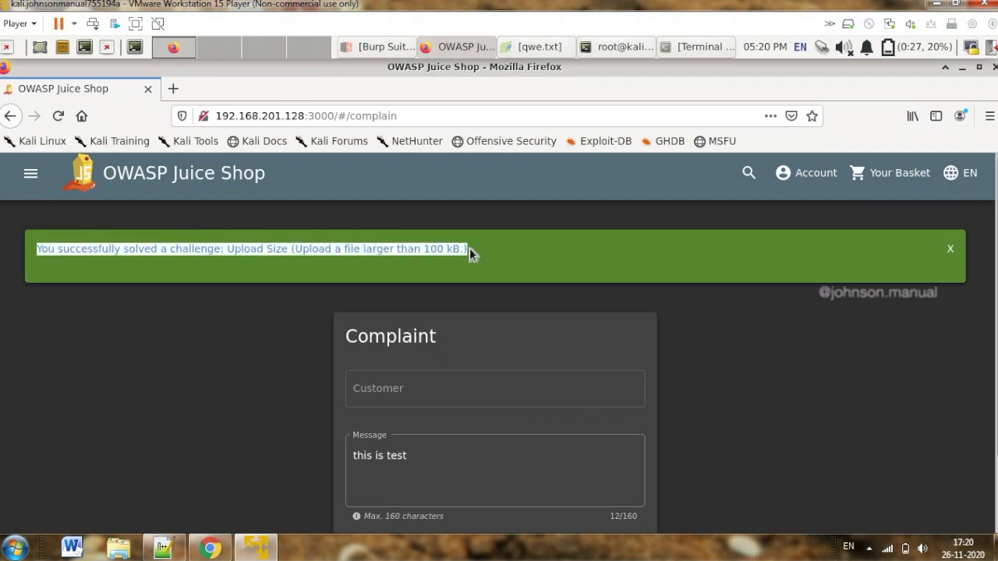